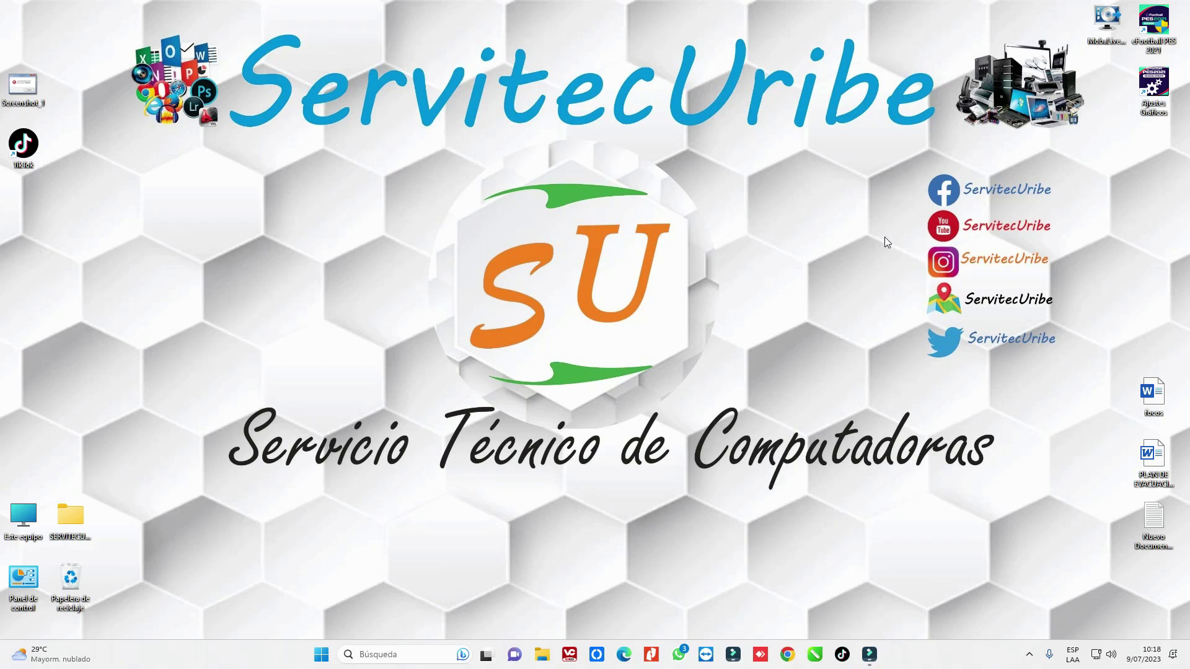
Step: Open Chrome, look up VENTOY and go to the main page of the Ventoy website
click(788, 654)
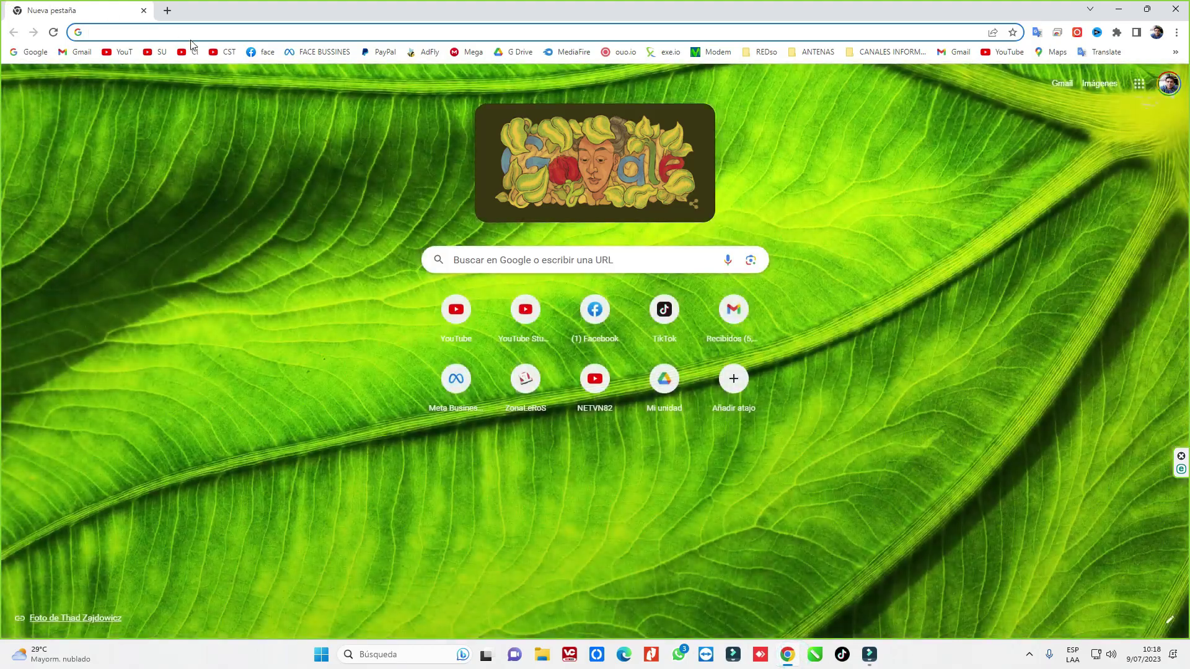
click(188, 32)
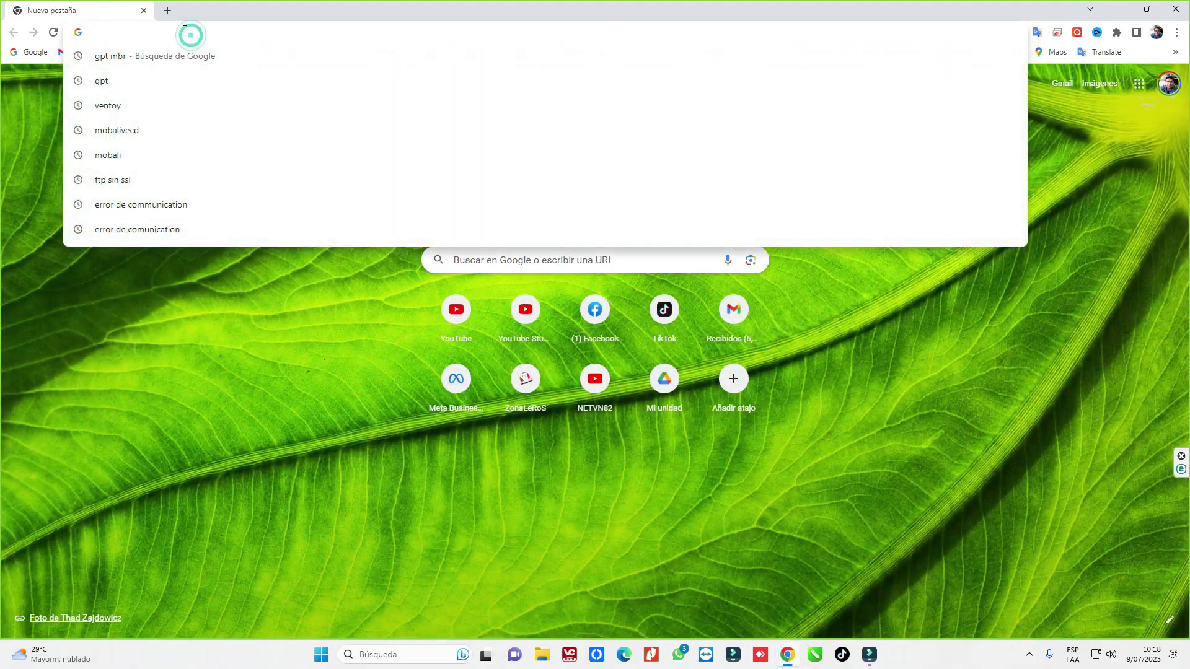
text(VENTOY)
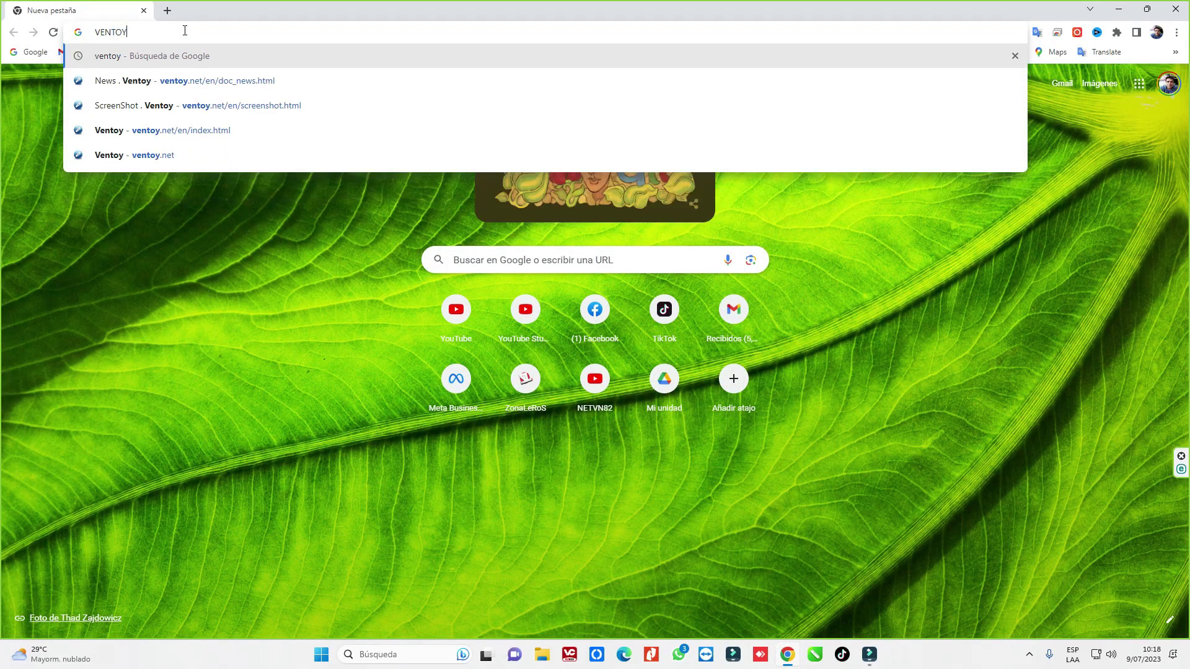
click(143, 81)
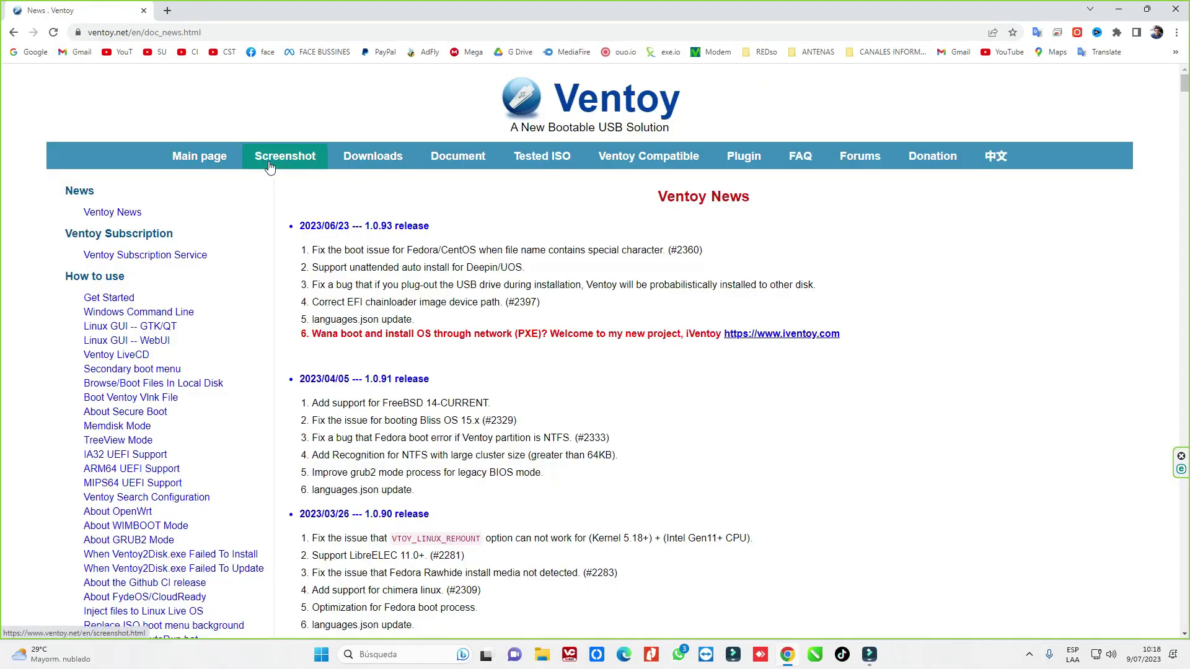
click(205, 172)
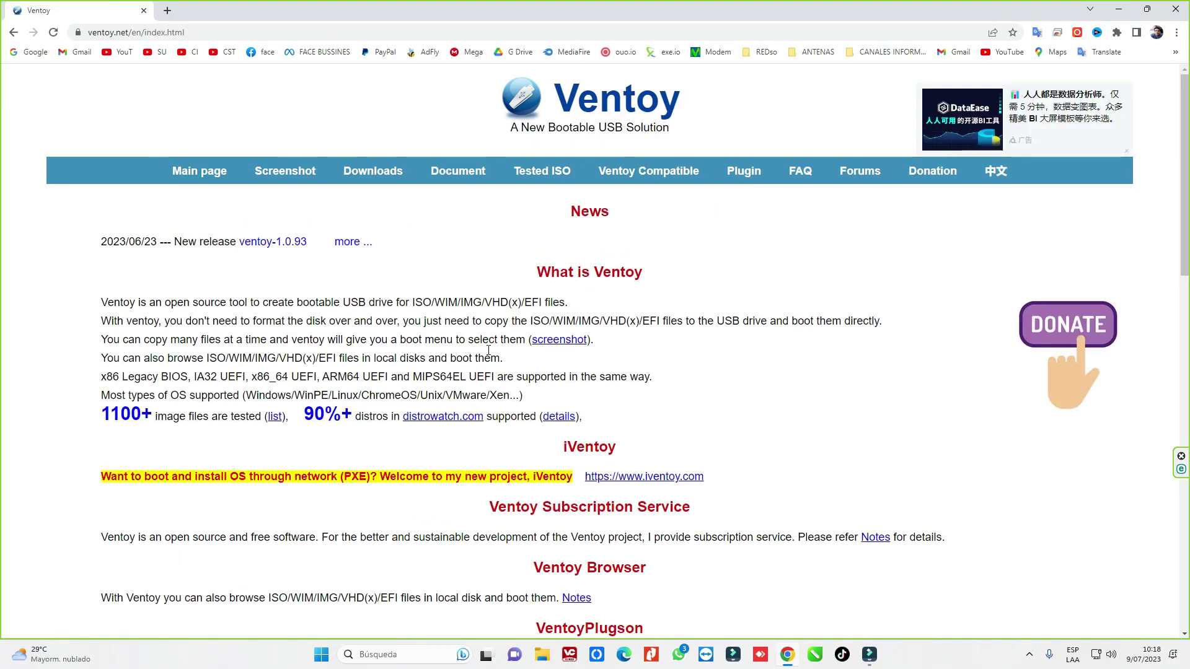
Step: Examine Ventoy's feature list for MBR and GPT partition styles, Legacy BIOS and UEFI modes, and Secure Boot support
scroll(613, 382, down, 1)
scroll(613, 382, down, 7)
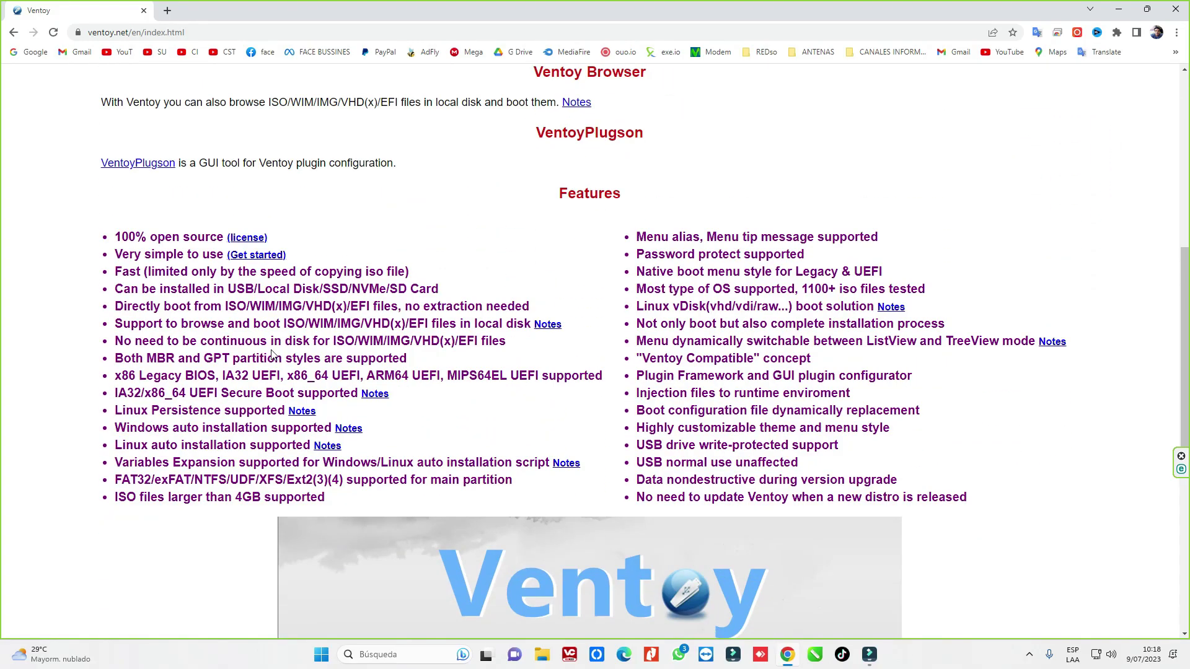
drag(115, 358, 241, 365)
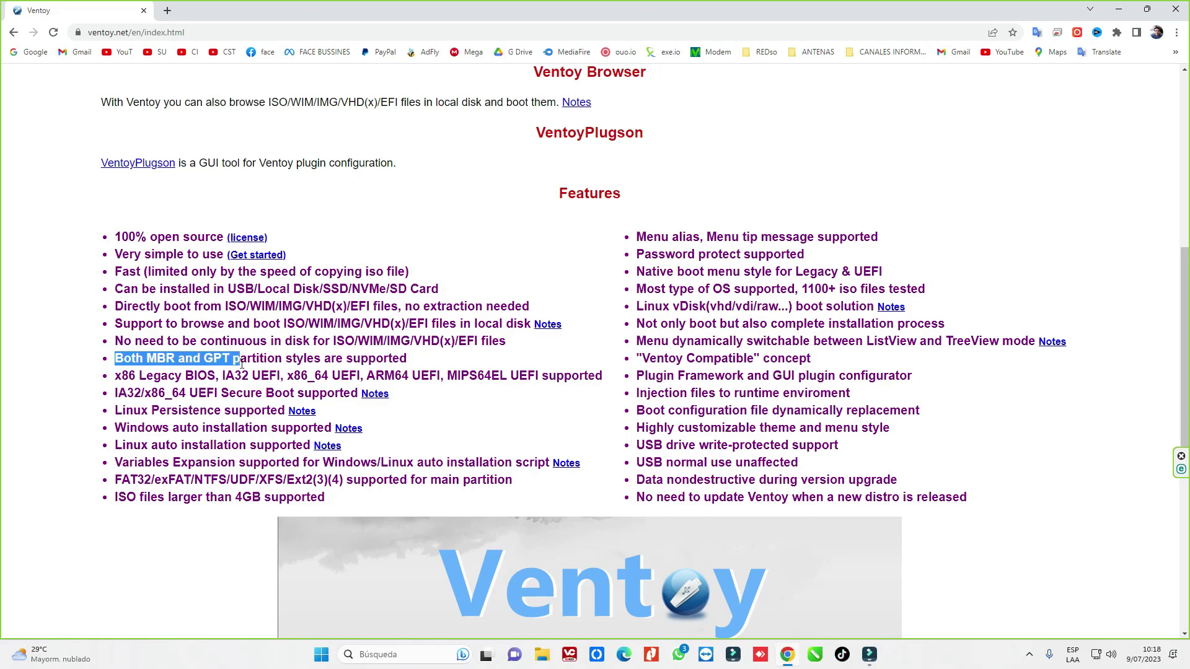
click(242, 365)
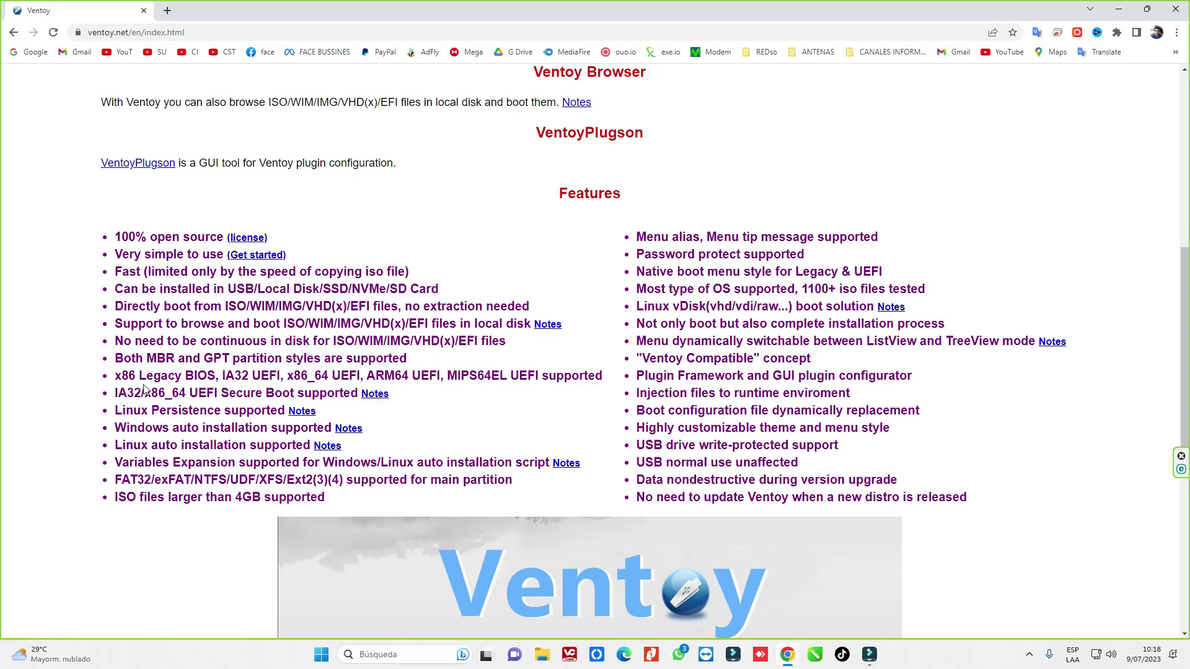
click(196, 376)
drag(261, 376, 280, 376)
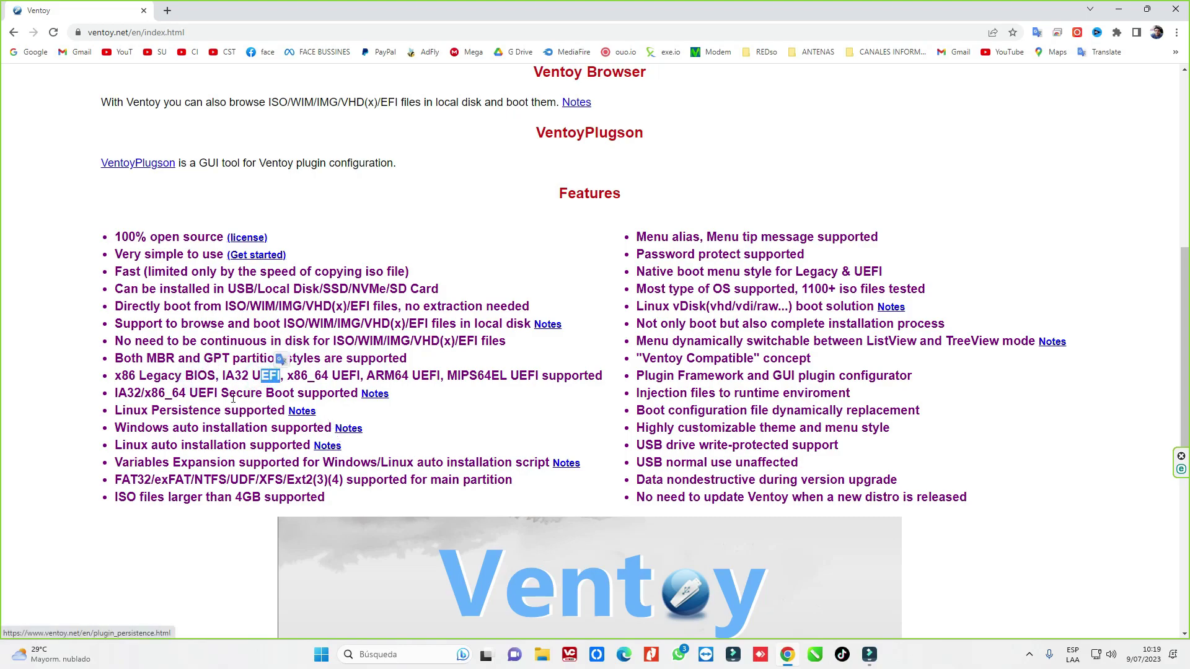
drag(185, 393, 327, 394)
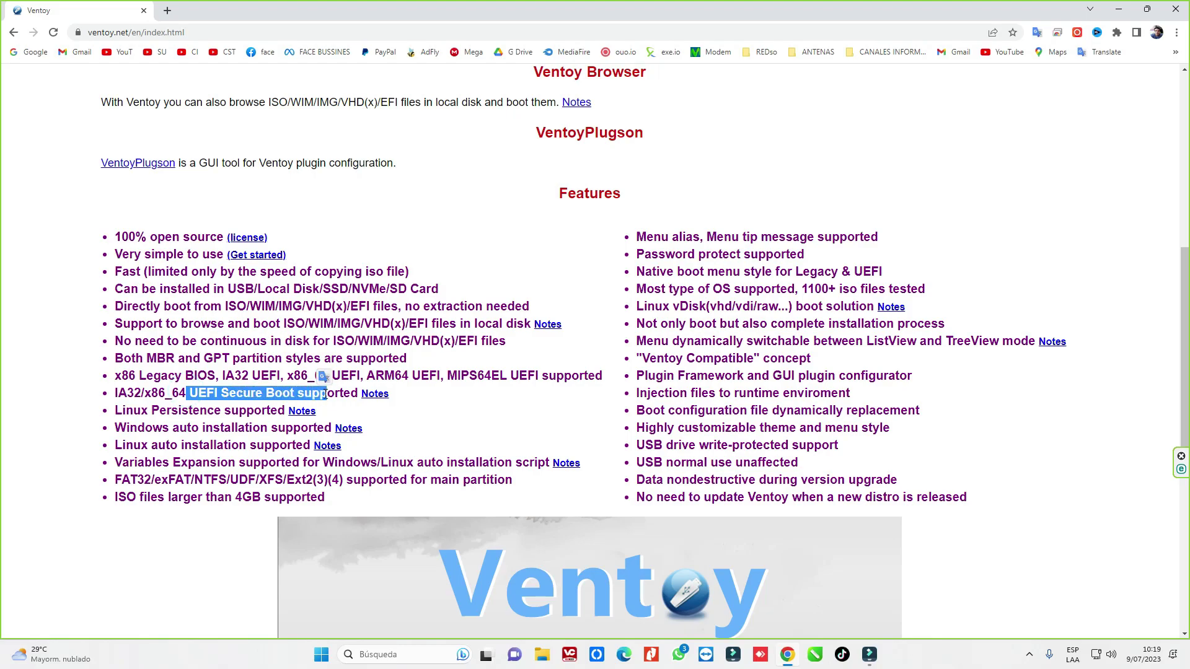
scroll(334, 397, down, 10)
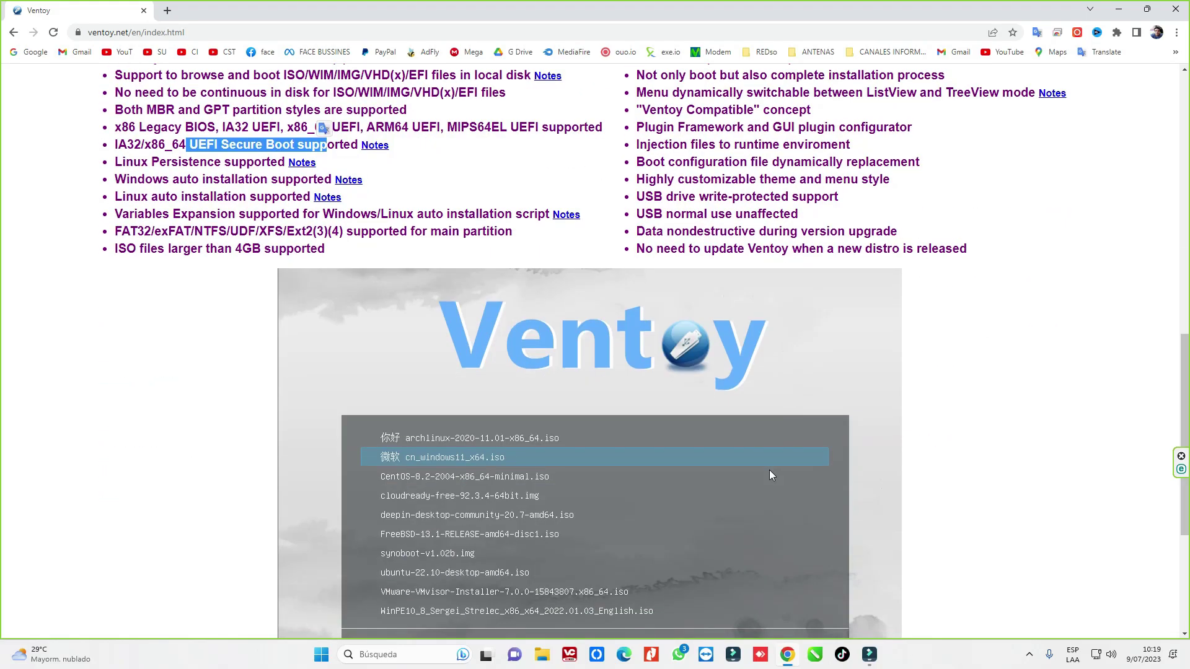
scroll(469, 520, up, 17)
scroll(415, 515, up, 2)
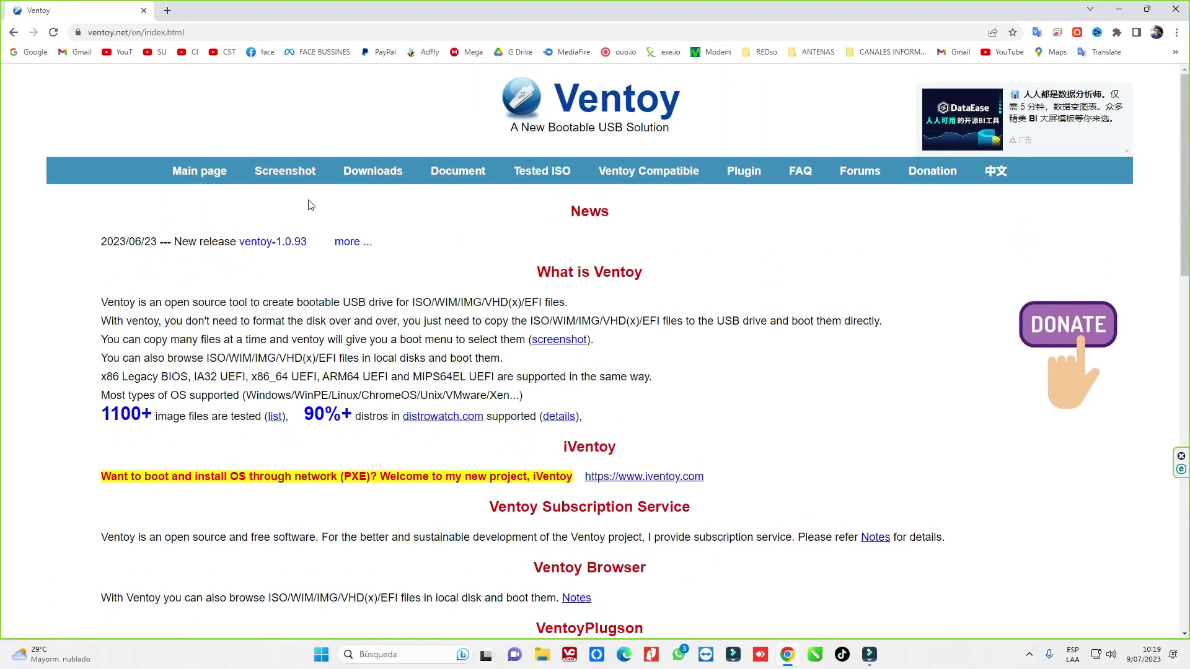
Step: Download ventoy-1.0.93-windows.zip from the assets of the Ventoy 1.0.93 release on GitHub
click(371, 173)
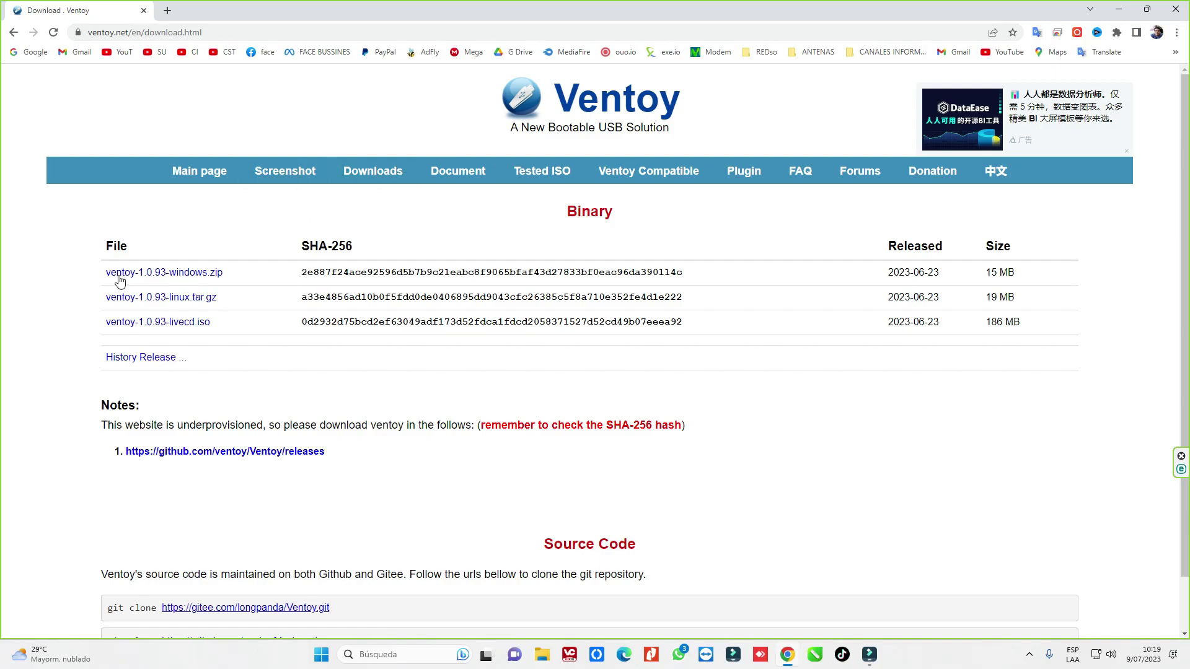
click(174, 274)
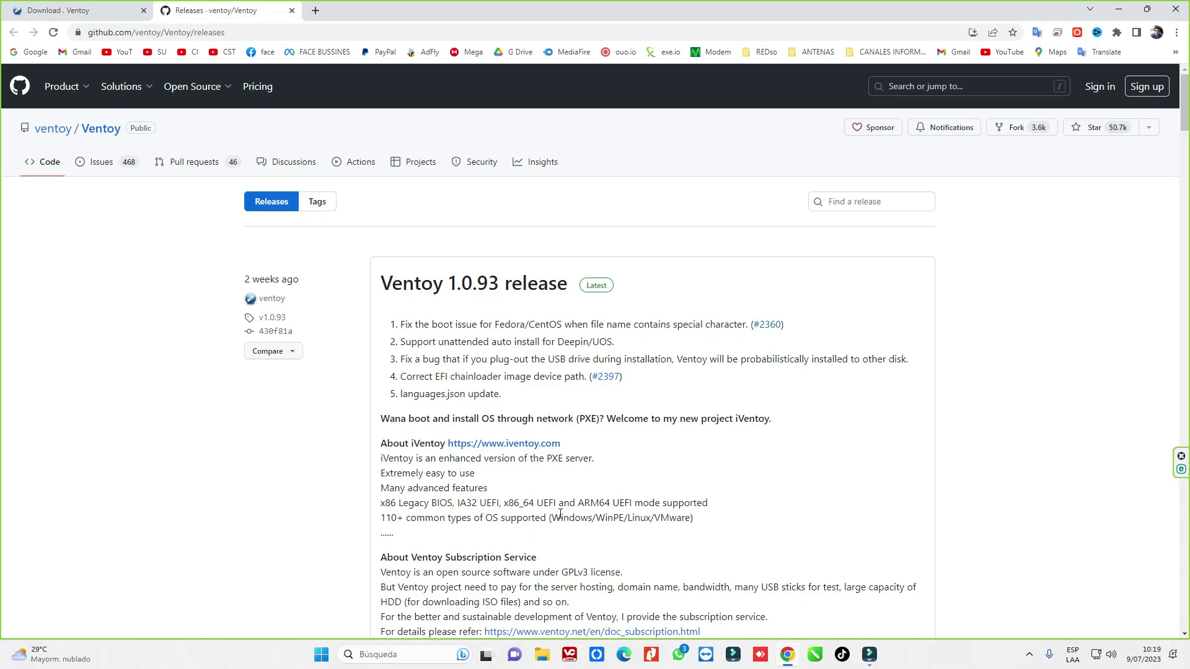
scroll(560, 514, down, 8)
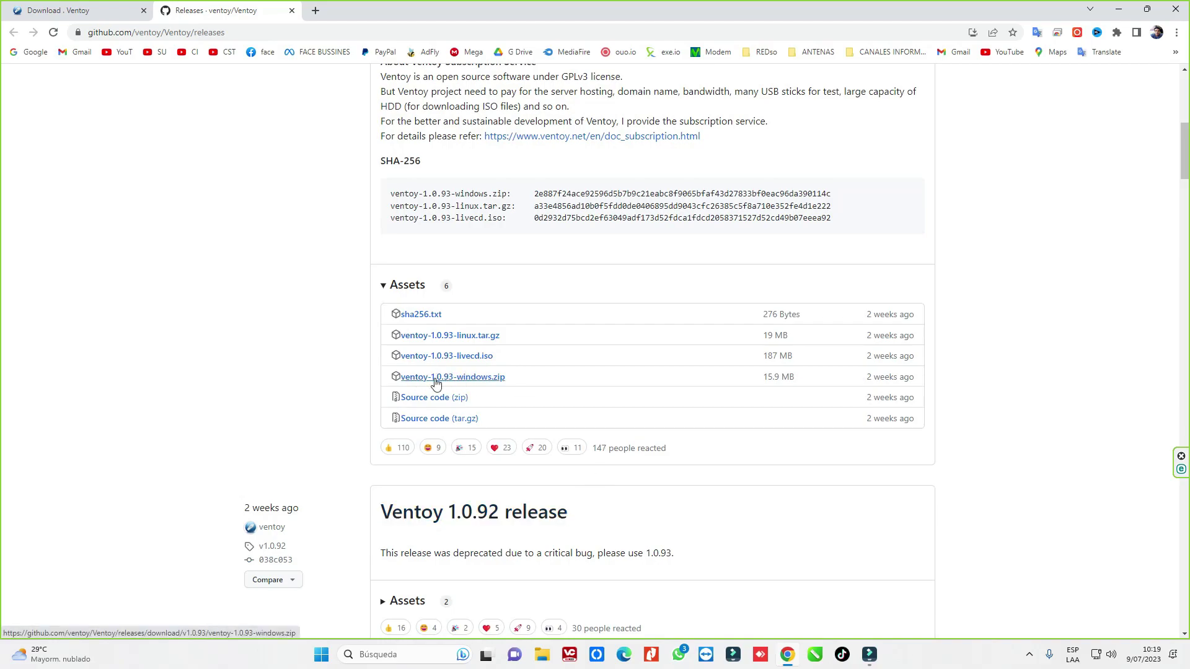
click(499, 379)
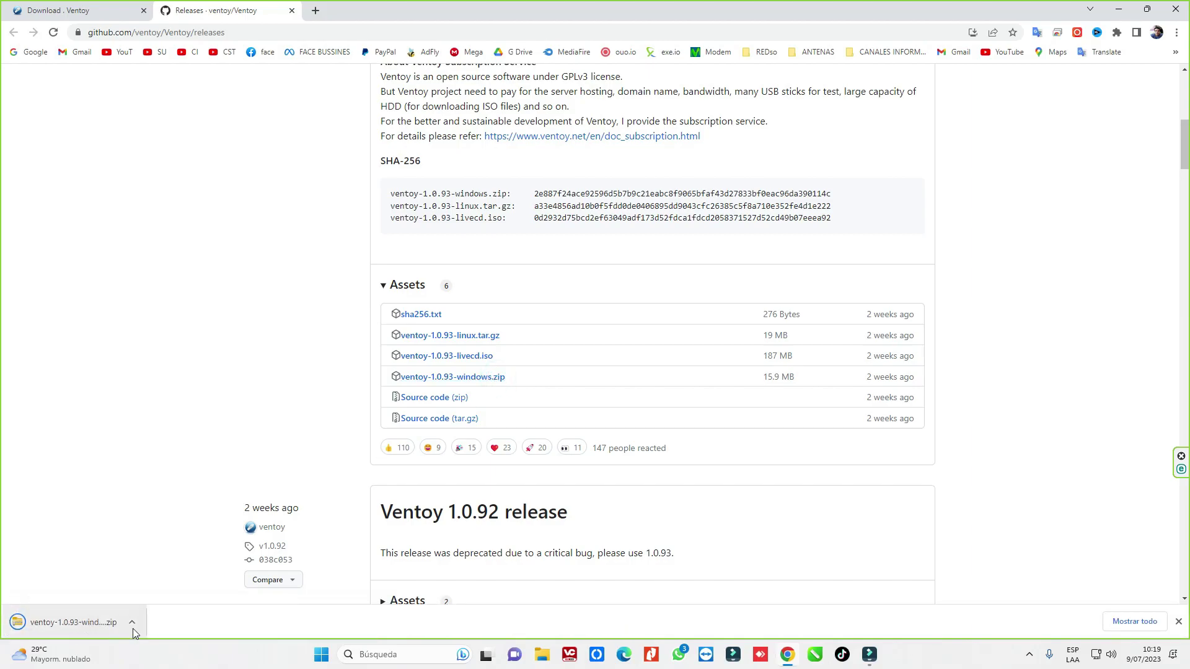
Step: Show the downloaded zip in its folder, extract it to ventoy-1.0.93-windows, and close the extracted folder's window
click(131, 621)
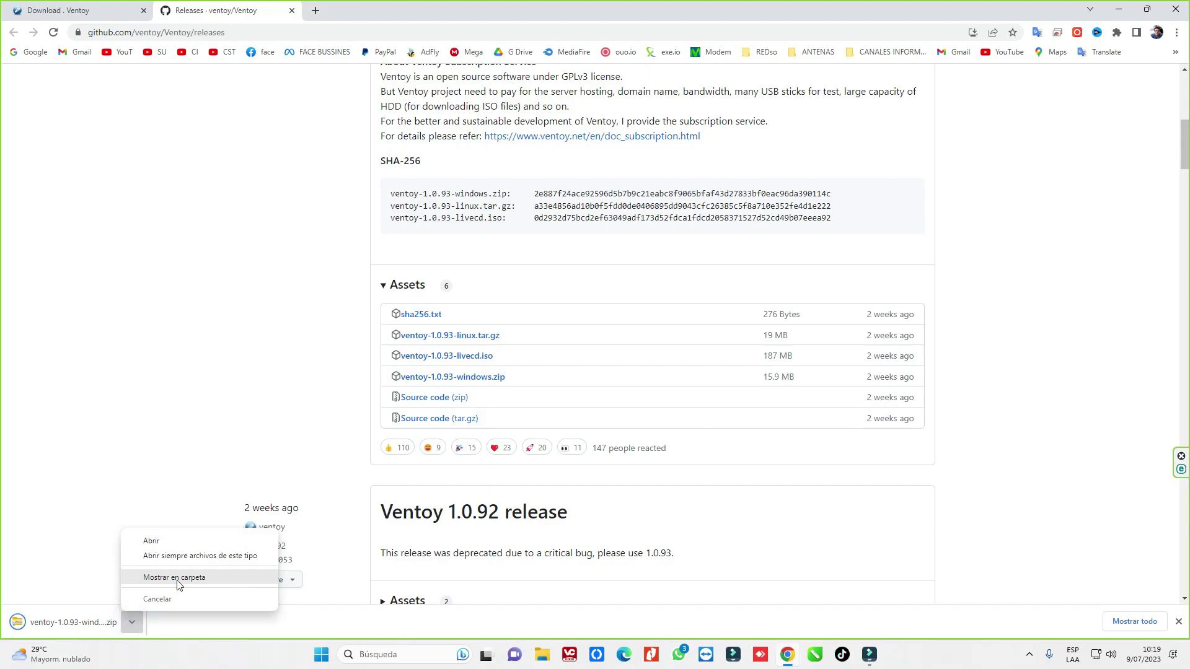
click(178, 579)
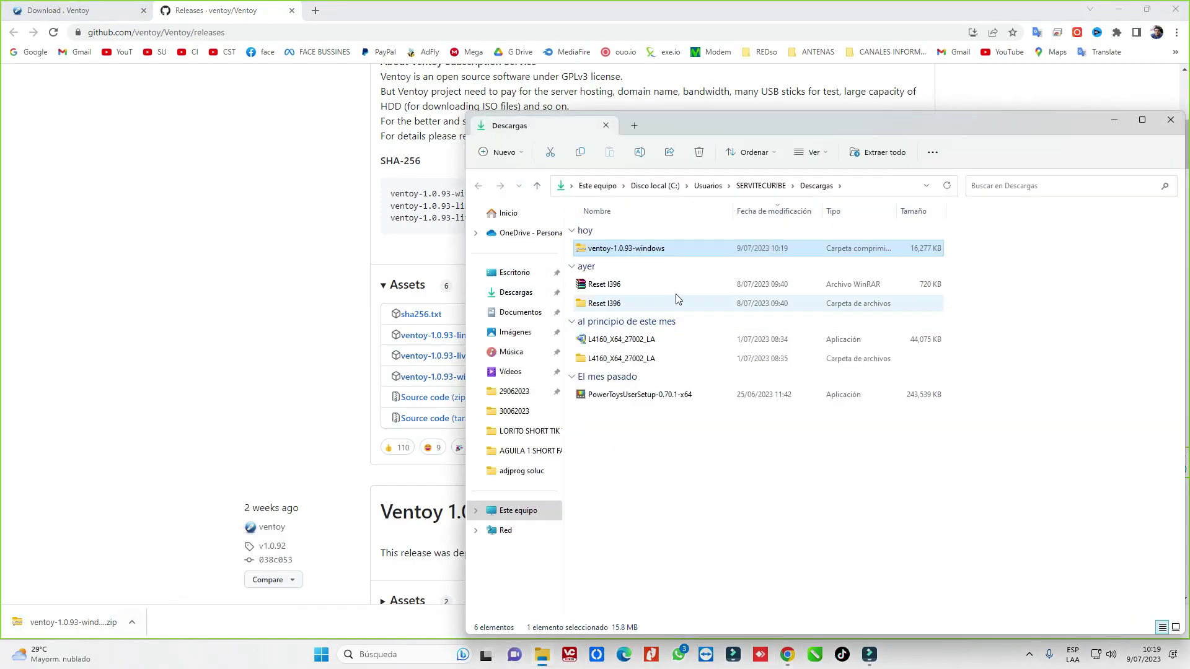
right_click(601, 251)
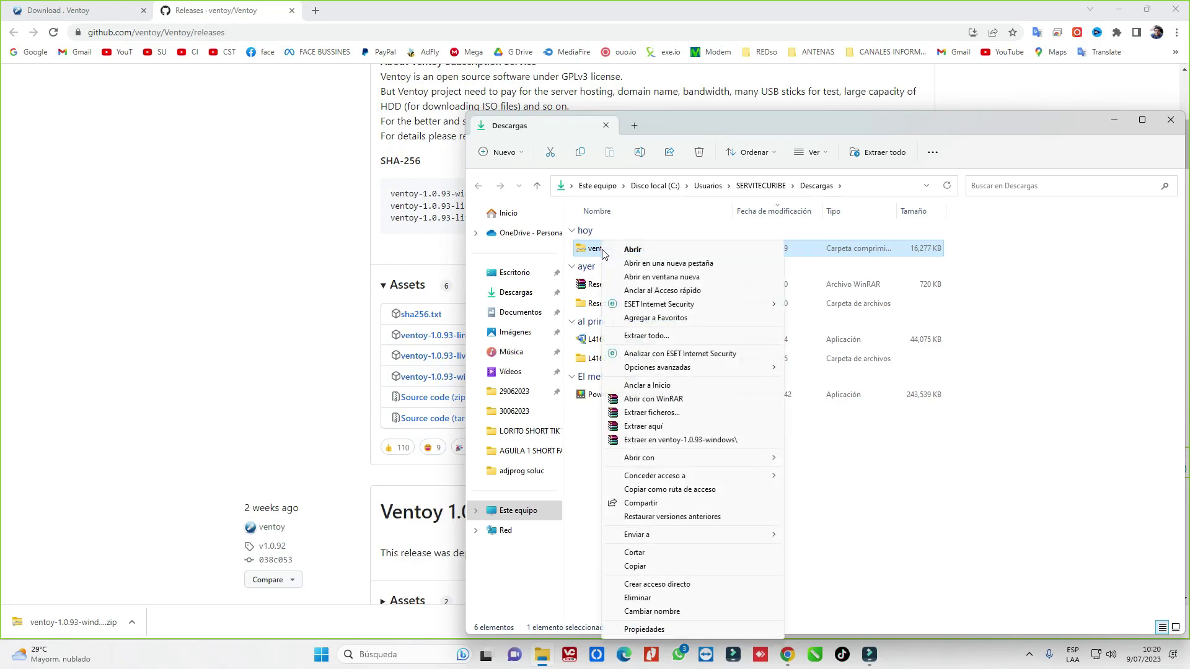
click(646, 336)
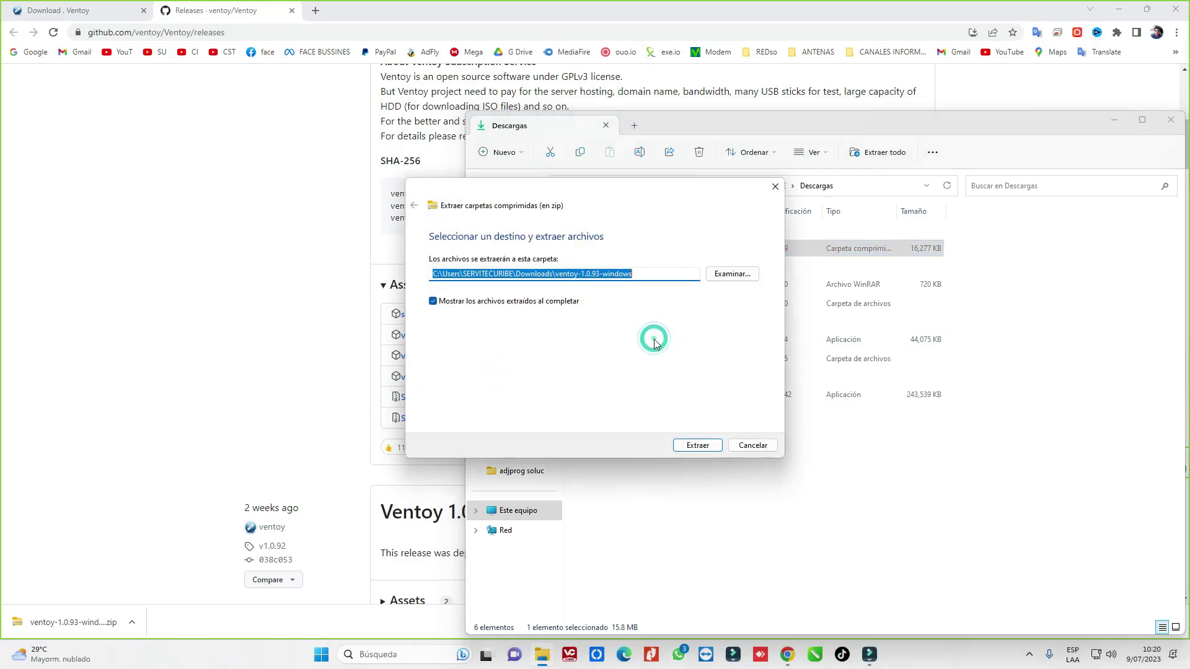
click(694, 446)
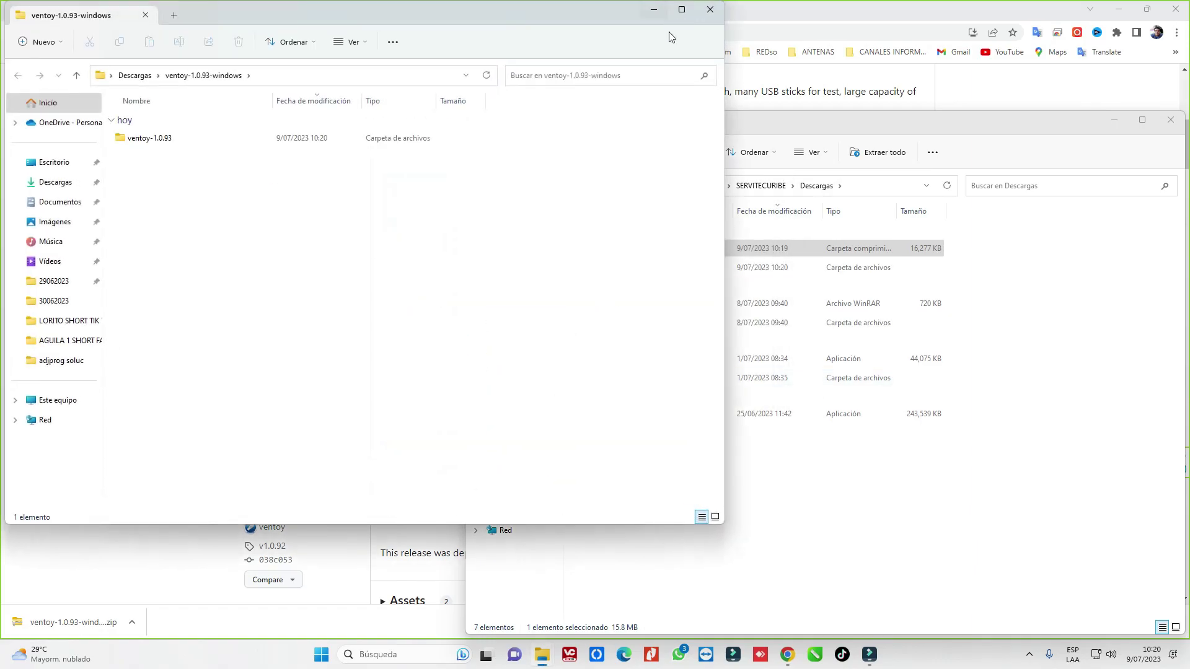
click(711, 10)
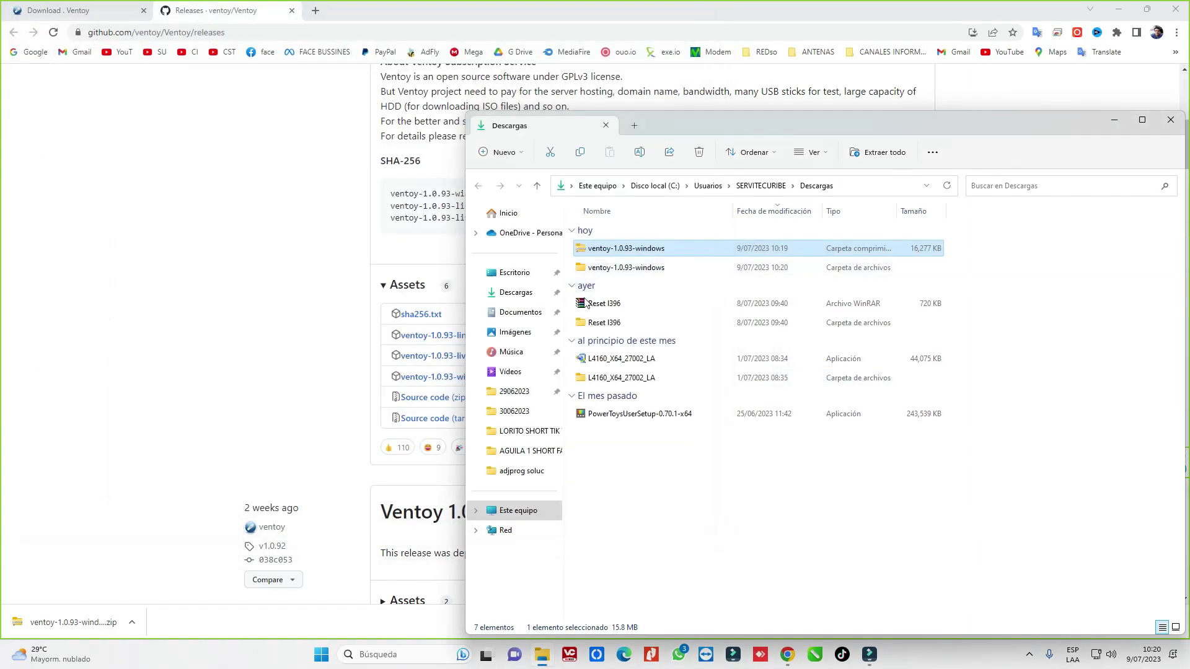
Step: Launch Ventoy2Disk from the ventoy-1.0.93 folder inside the extracted ventoy-1.0.93-windows folder
double_click(629, 268)
double_click(599, 251)
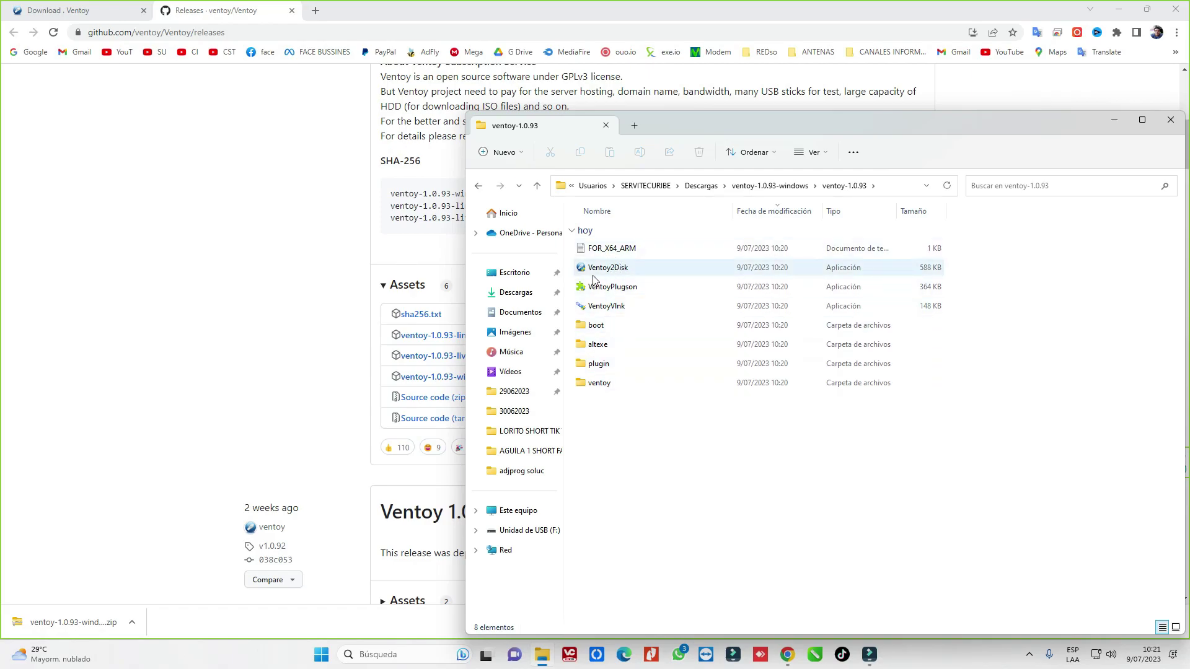
click(622, 334)
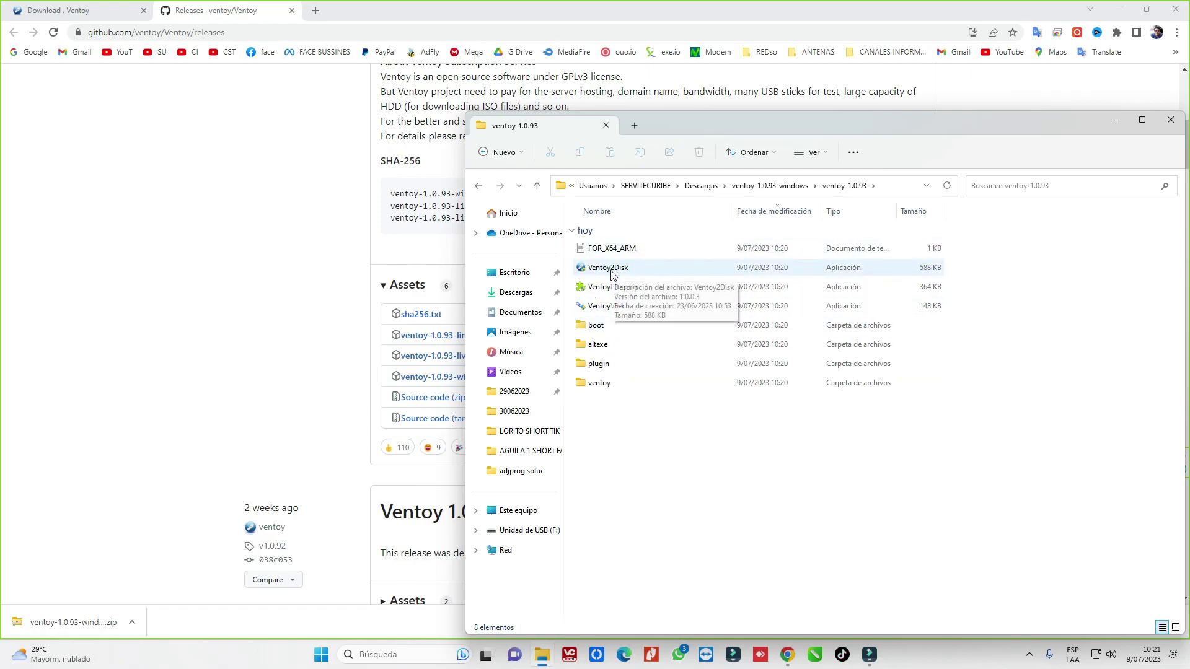
double_click(611, 270)
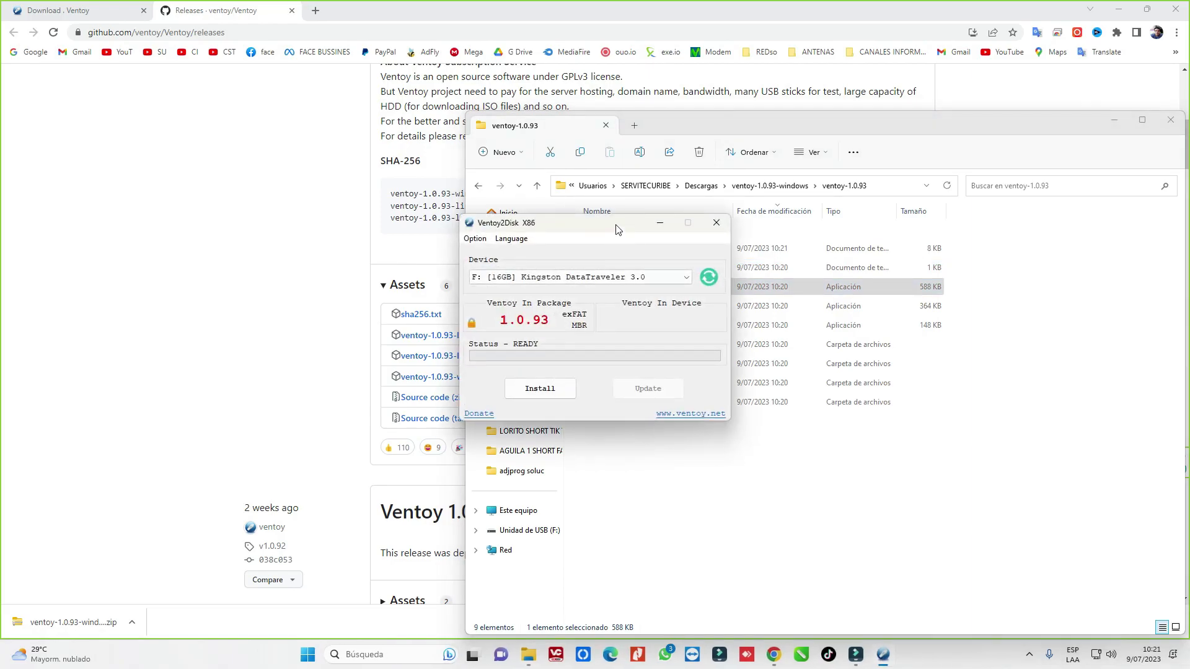
Step: Minimize the browser and the file window, and reposition the Ventoy2Disk window on the desktop
click(1119, 9)
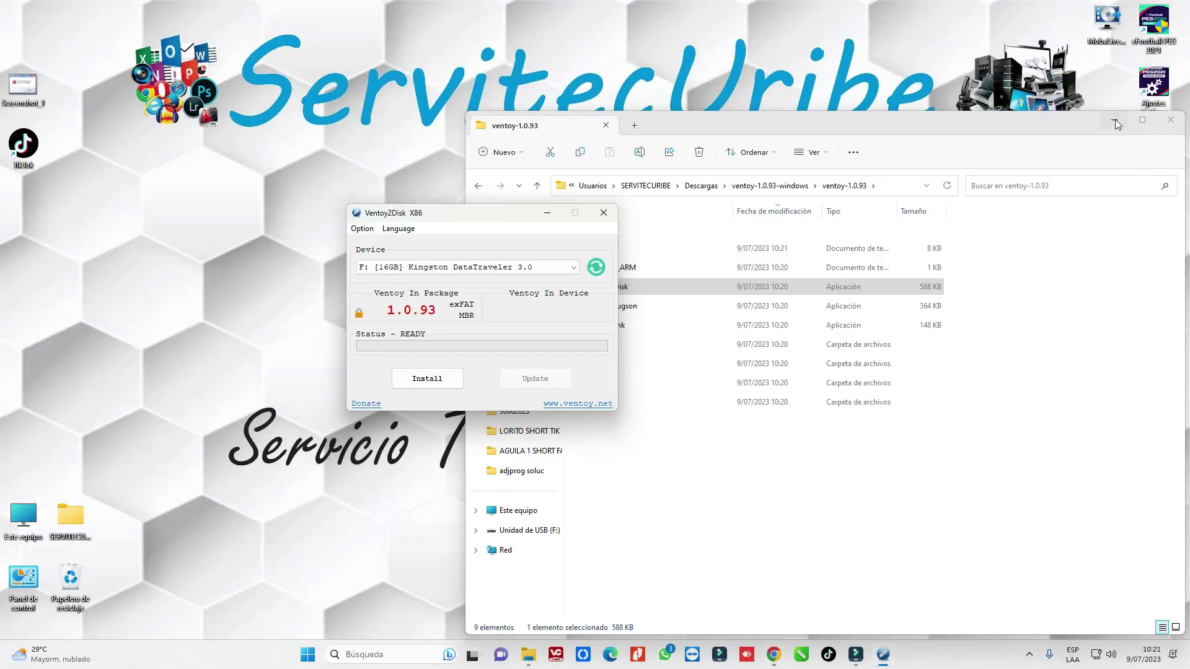
click(1114, 120)
drag(518, 213, 472, 178)
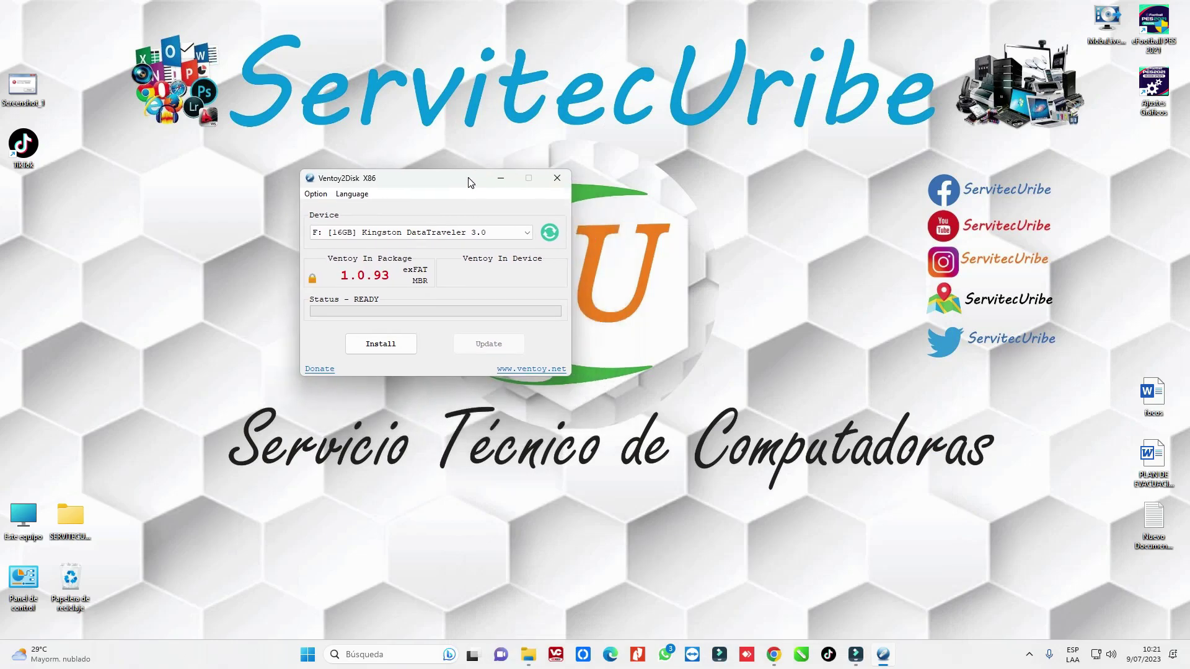
Step: Check the device list in Ventoy2Disk and compare it with USB drive F: under Este equipo, with both windows side by side
click(365, 235)
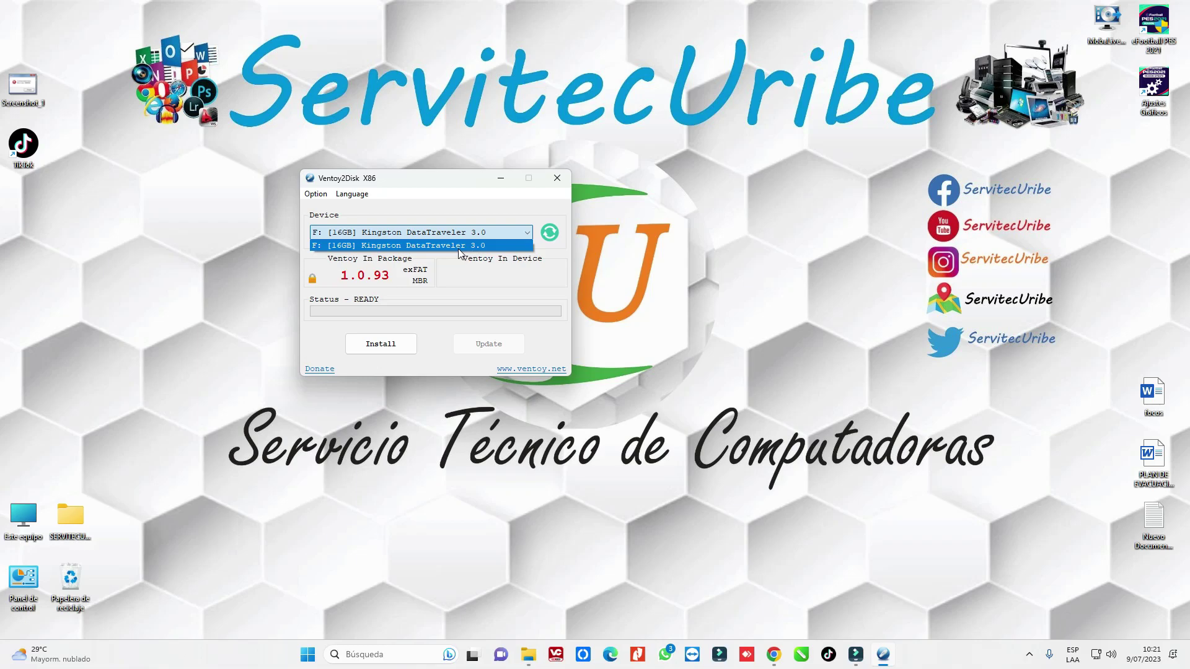
click(534, 658)
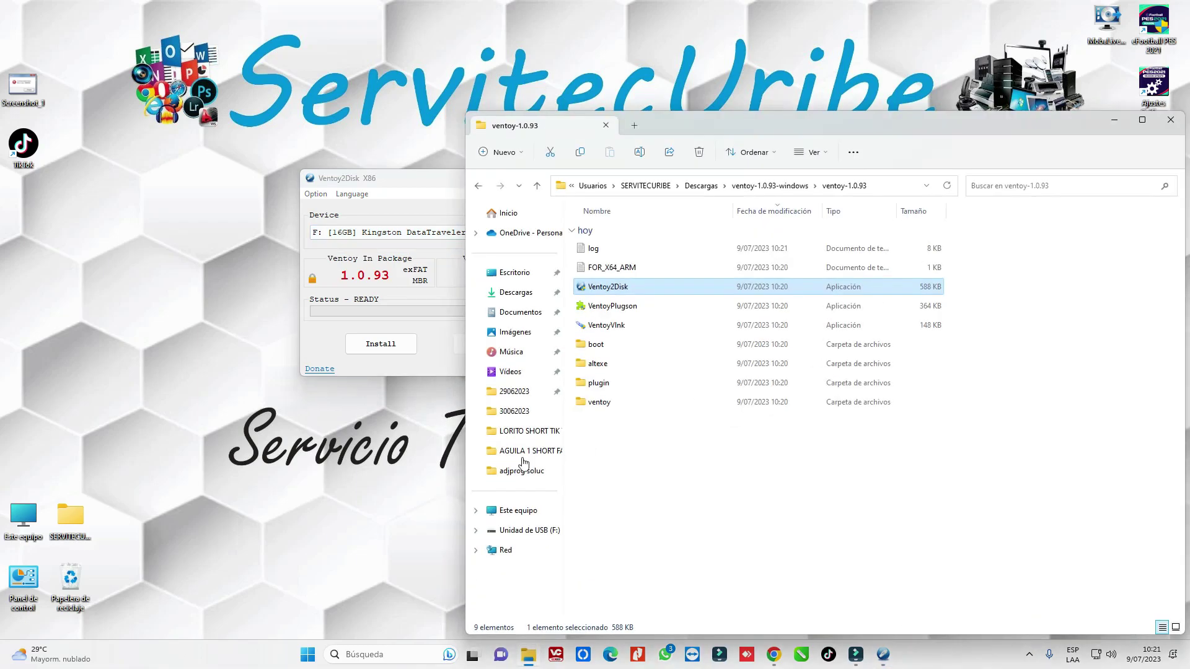
click(519, 511)
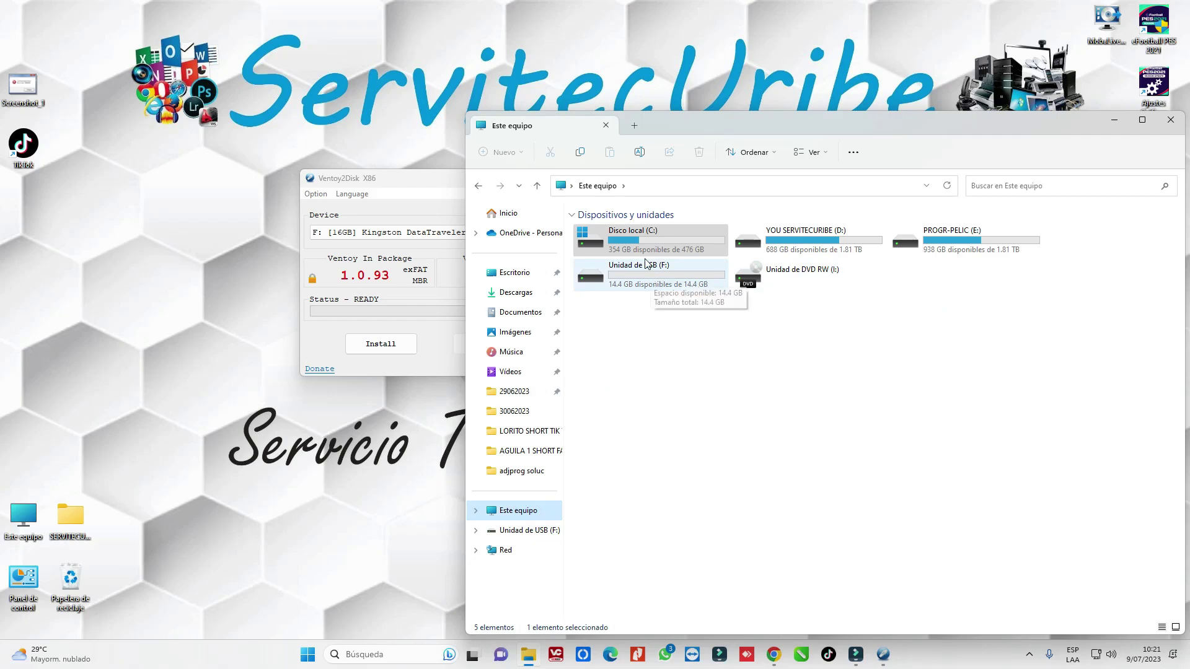
drag(670, 126, 787, 126)
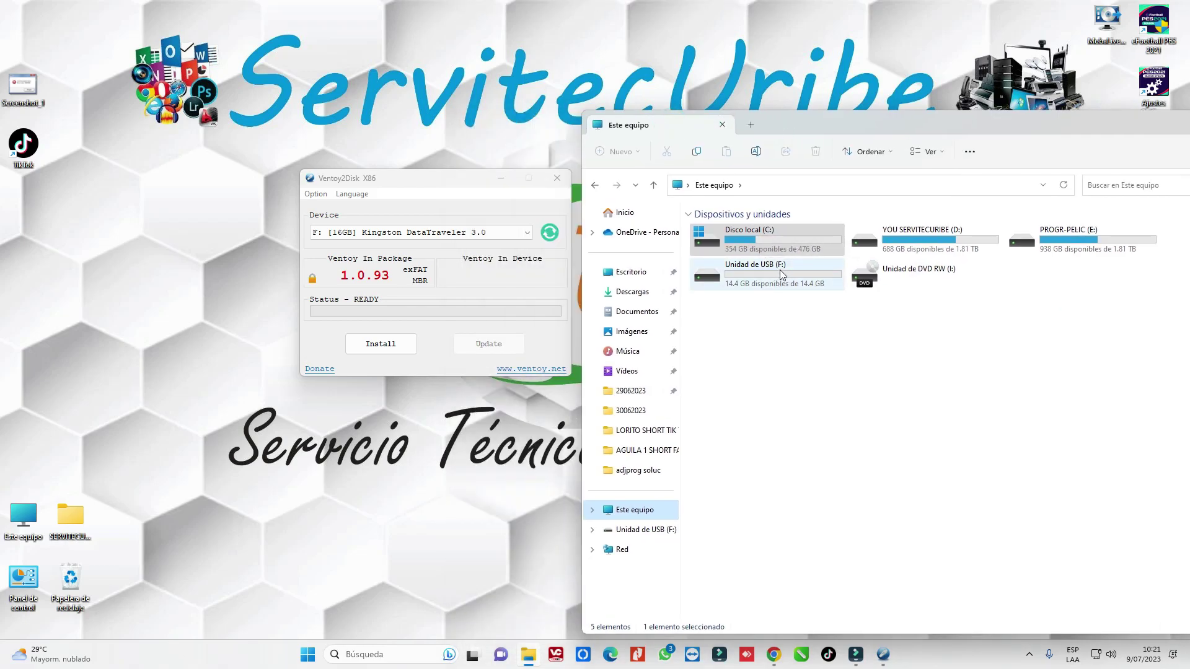
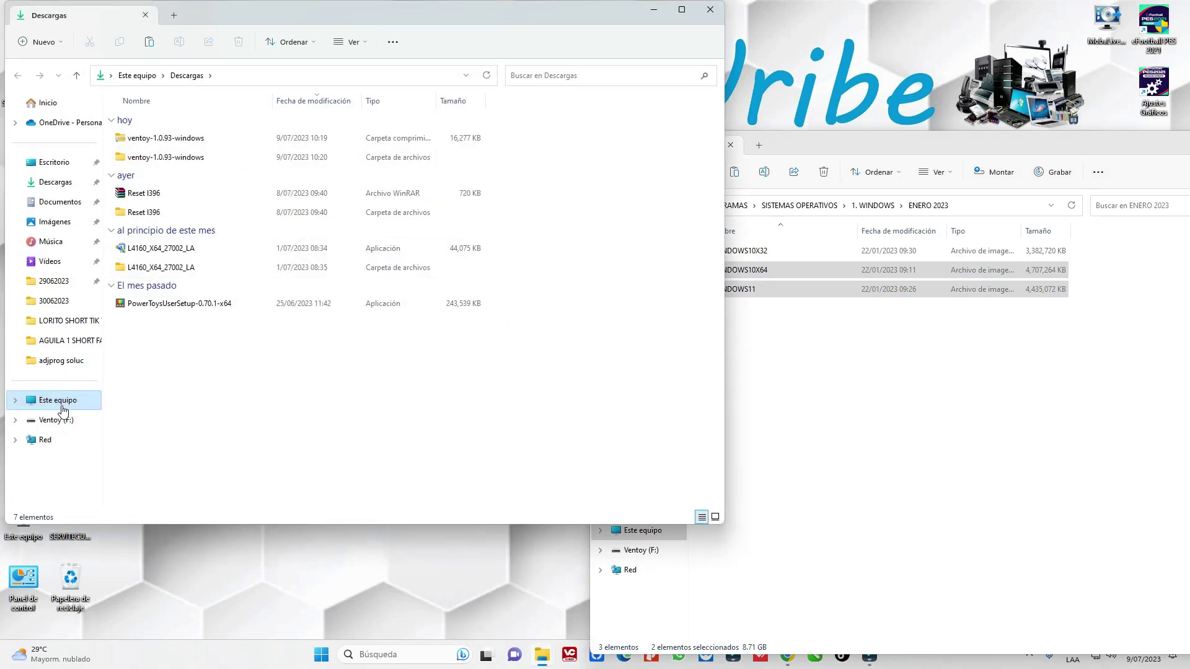
Step: Paste the copied WINDOWS10X64 and WINDOWS11 image files into the Ventoy (F:) drive and move the copy progress window aside
click(56, 420)
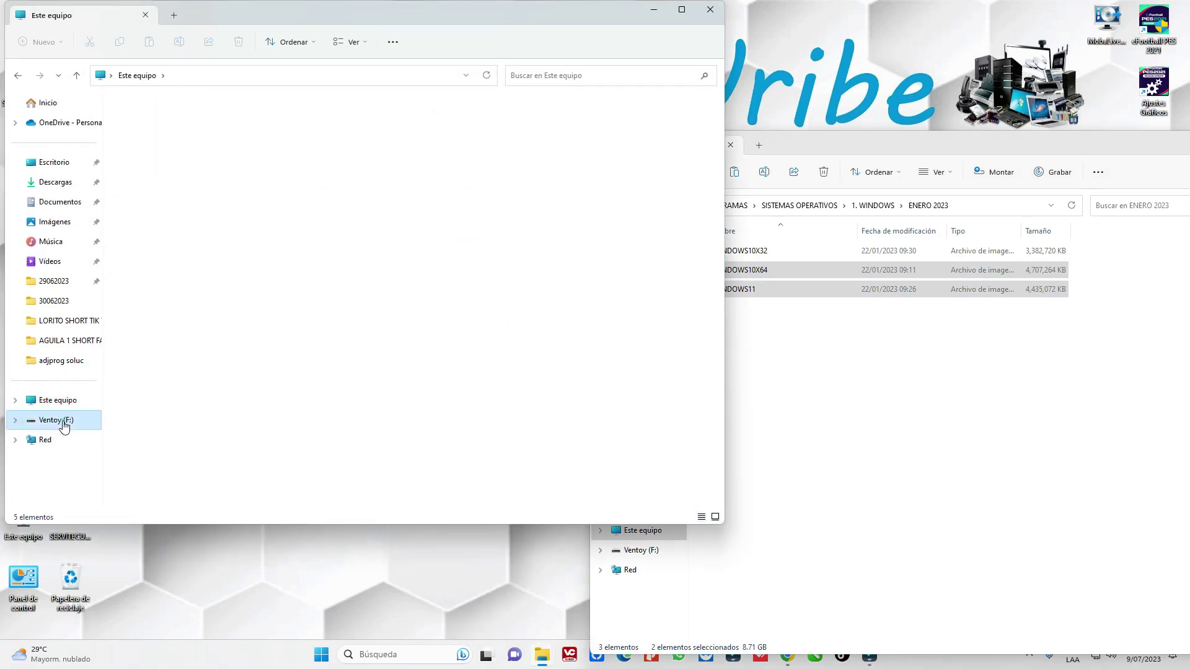
right_click(207, 181)
click(248, 269)
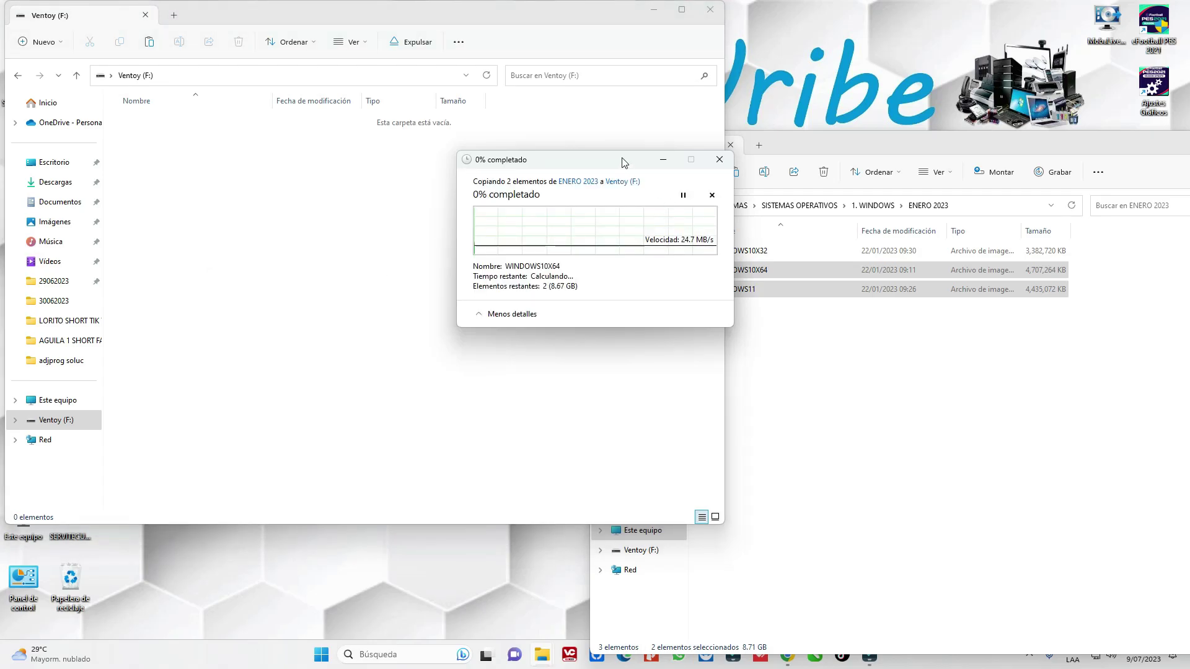
drag(622, 159, 374, 129)
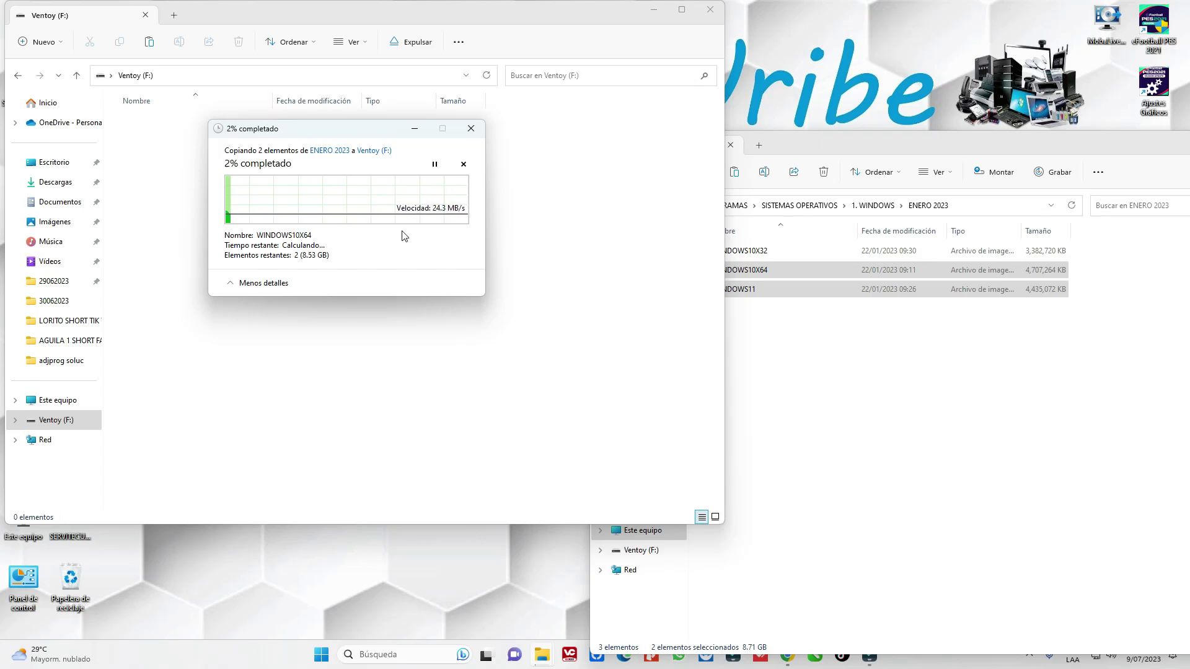
Step: Copy the ROMPERCONTRASEÑALAZESOFT image from LAZESOFT 2023, inside the 2. ROMPER CONTRASEÑA WINDOWS folder of SISTEMAS OPERATIVOS
click(798, 374)
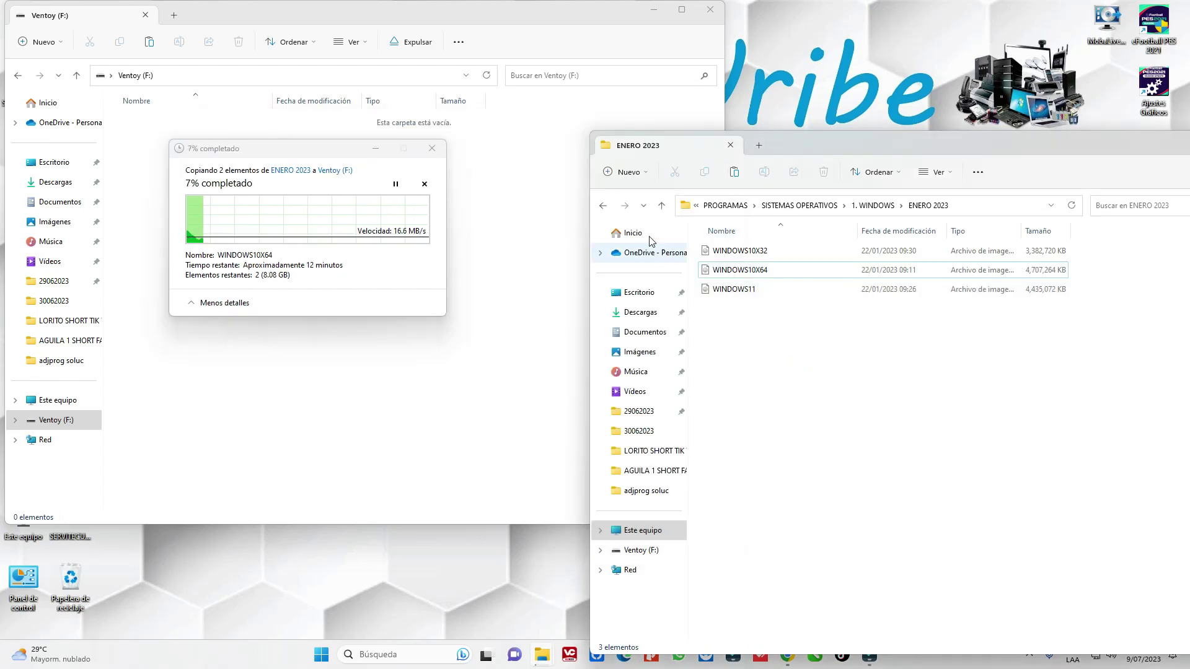
click(604, 205)
click(604, 205)
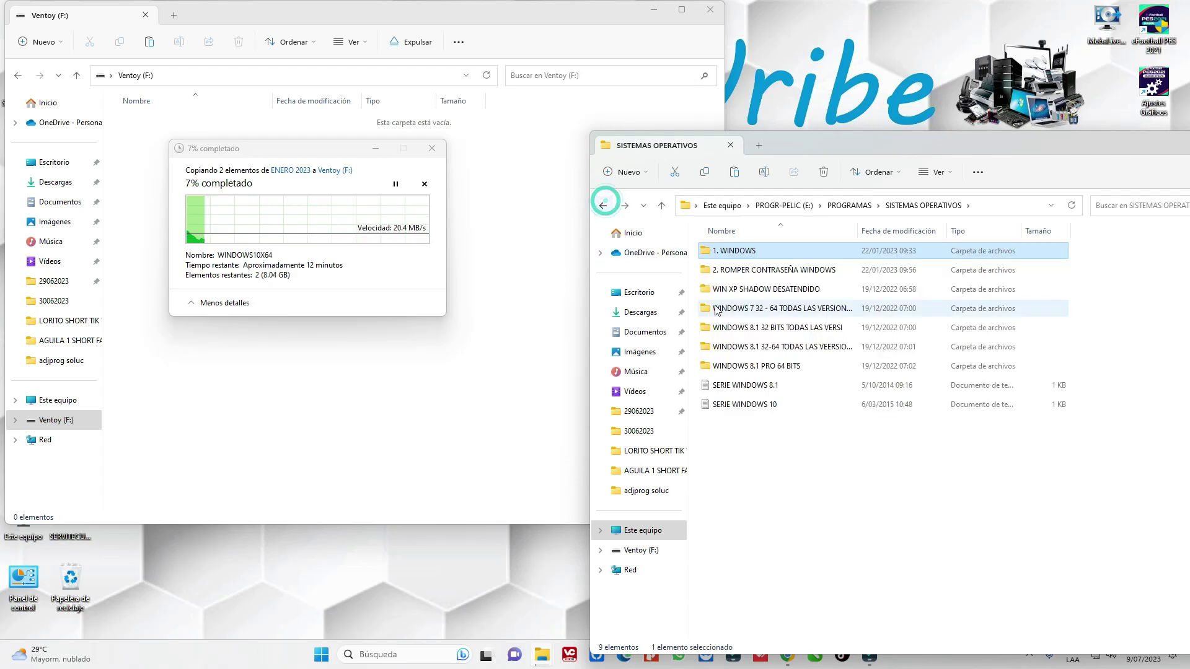
double_click(744, 270)
double_click(747, 253)
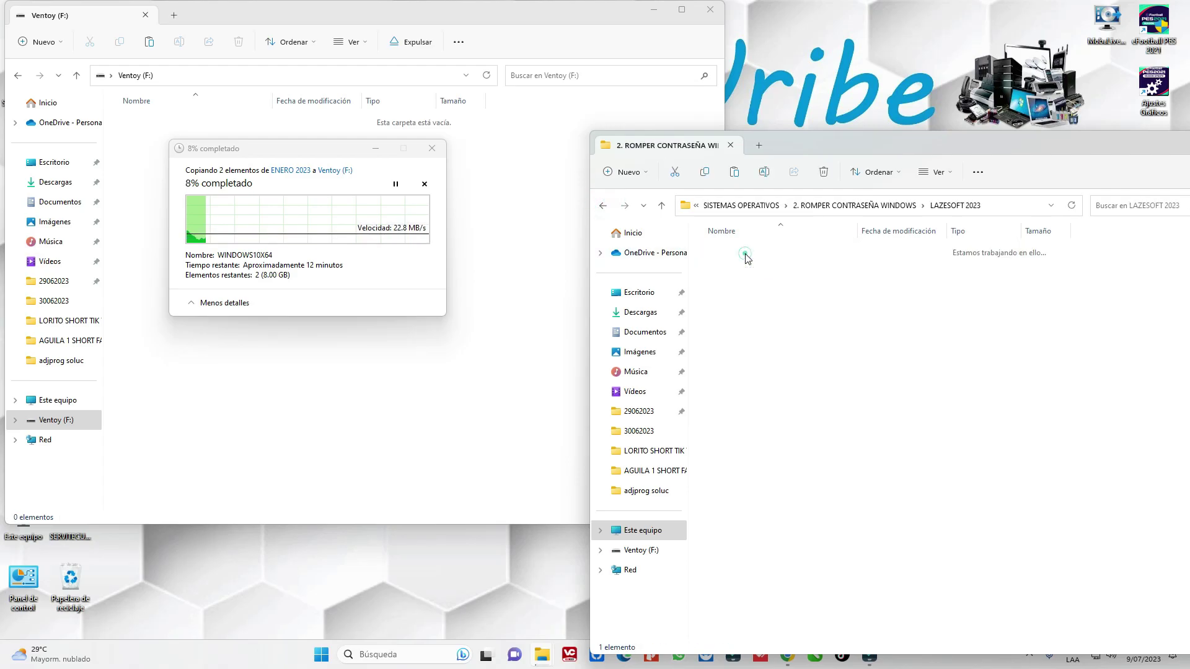
right_click(732, 251)
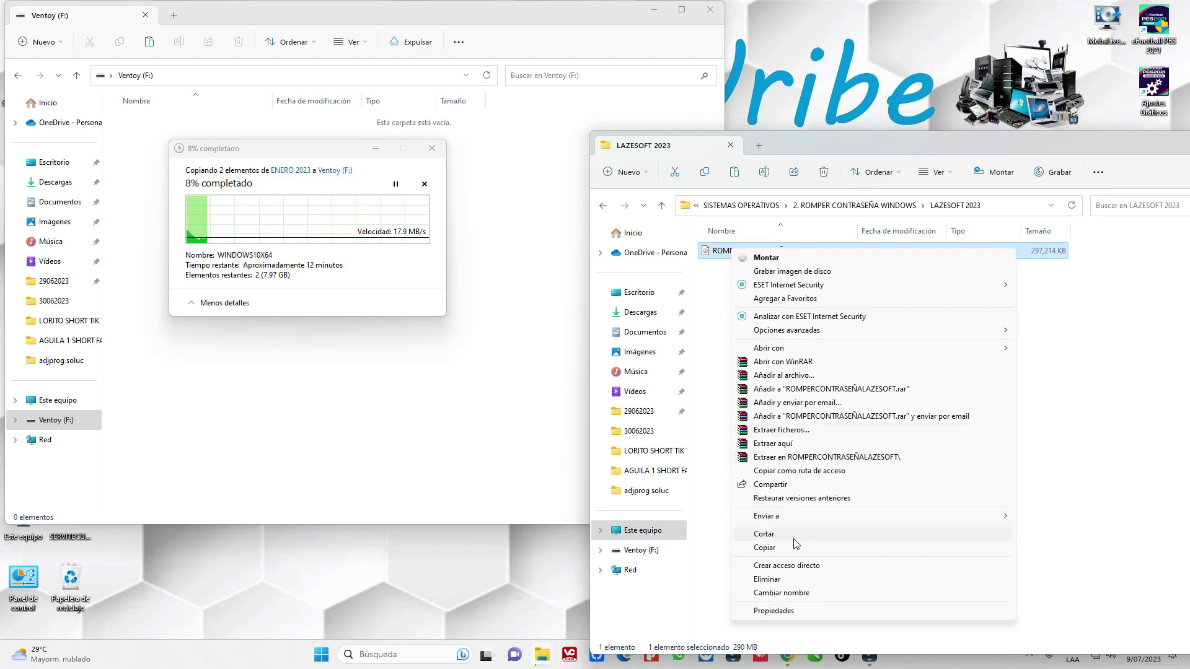
click(775, 548)
Step: Paste the ROMPERCONTRASEÑALAZESOFT image into the root of the Ventoy (F:) drive
click(245, 414)
right_click(258, 280)
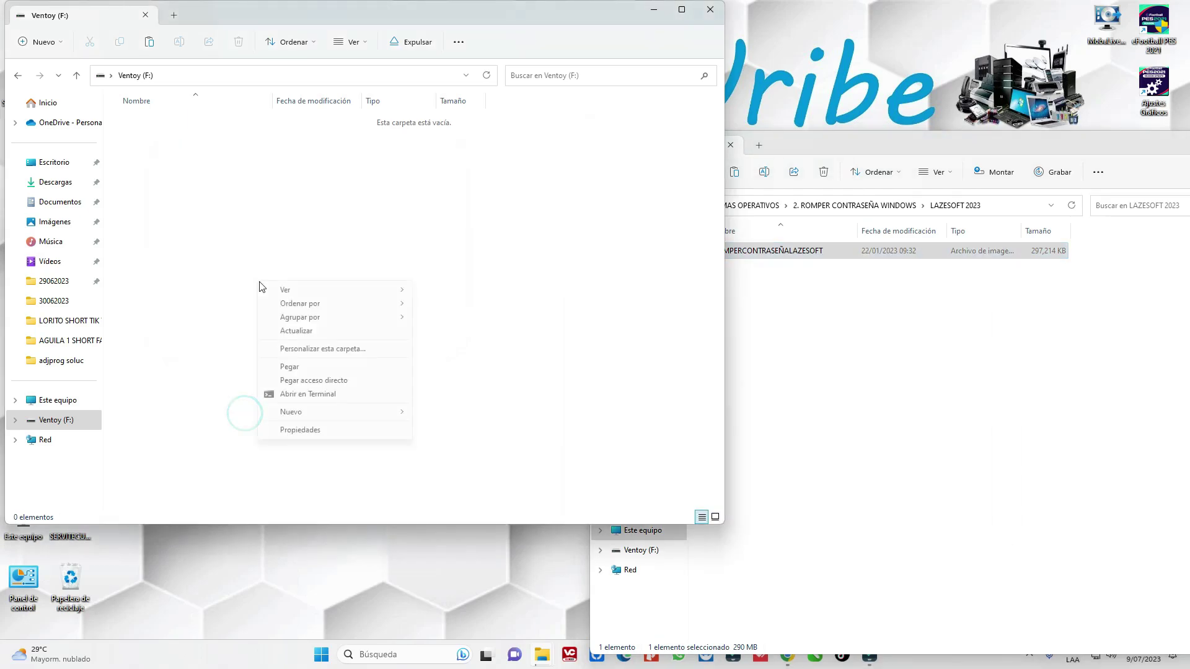
click(298, 371)
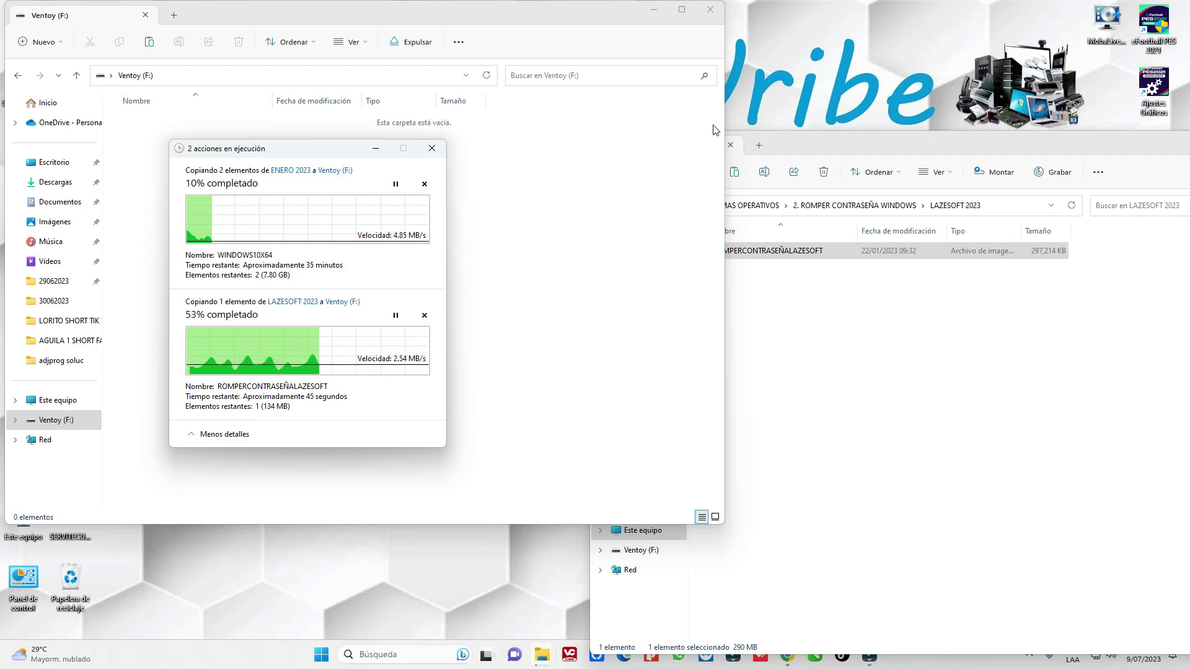
Step: Close the LAZESOFT 2023 folder window and minimize the Ventoy (F:) window to show the desktop
click(877, 408)
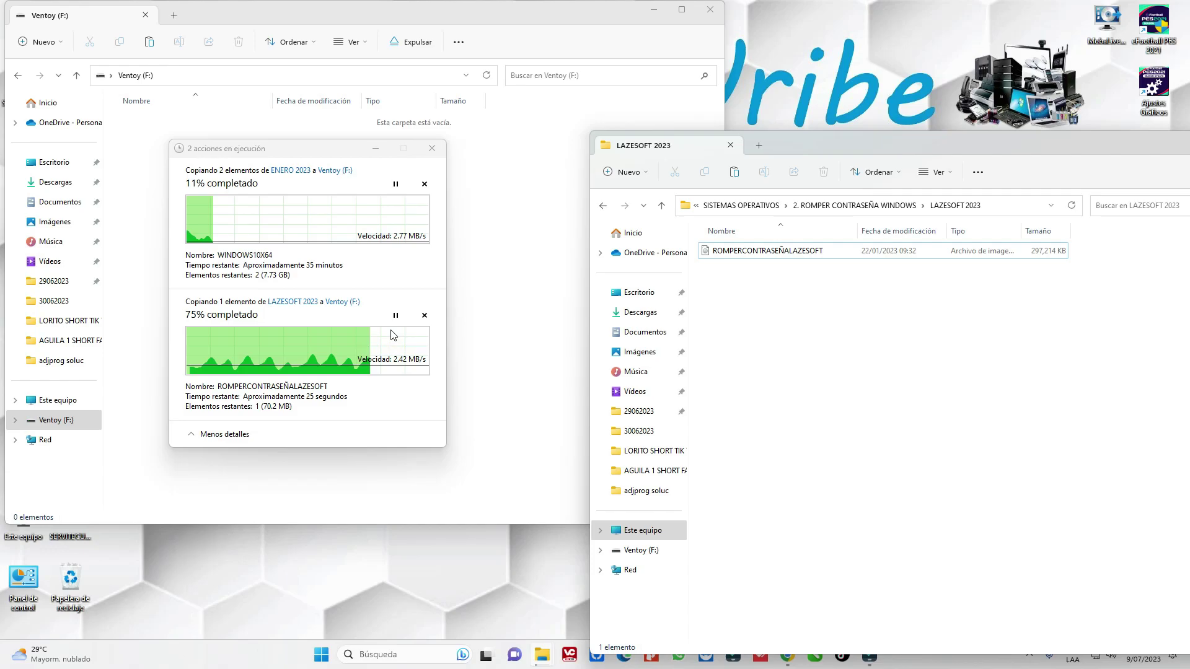
key(alt+F4)
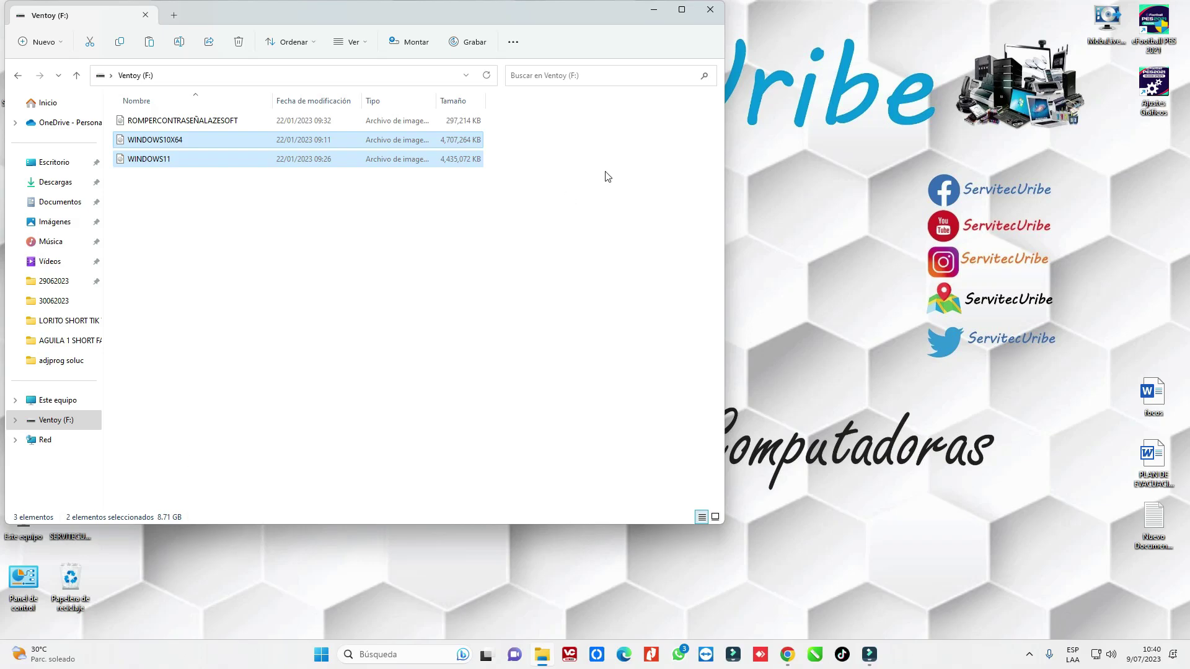
click(654, 10)
Step: Reposition the MobaLiveCD shortcut on the desktop and run it as administrator
drag(1108, 22, 1025, 29)
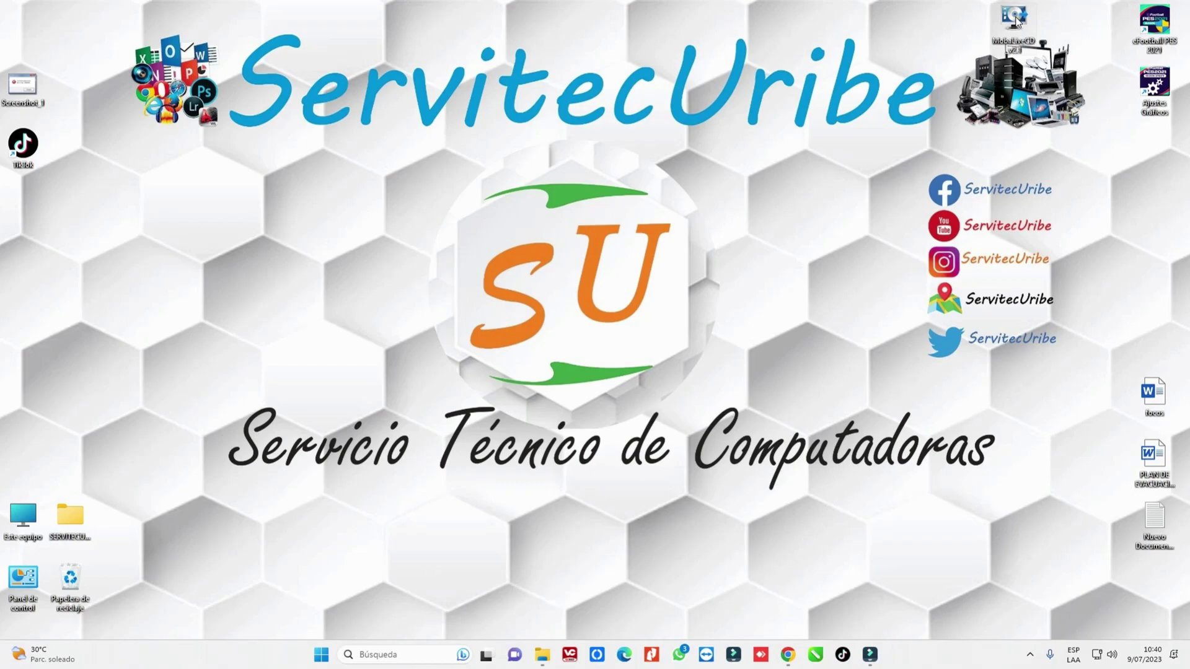
right_click(1017, 21)
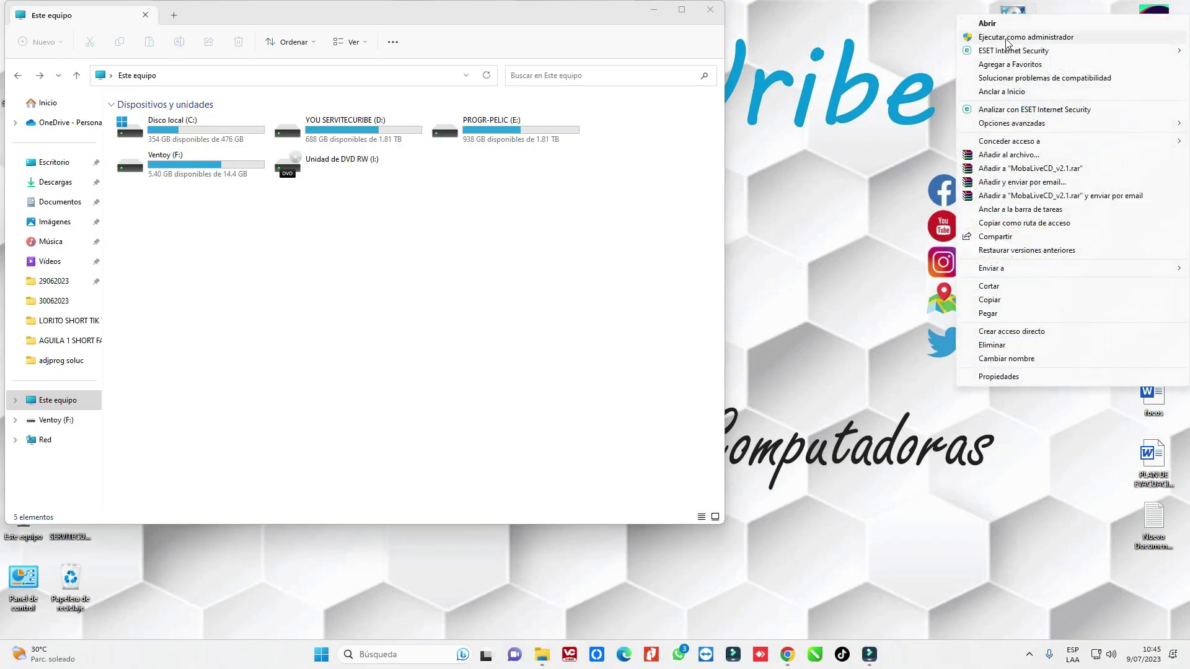
click(544, 440)
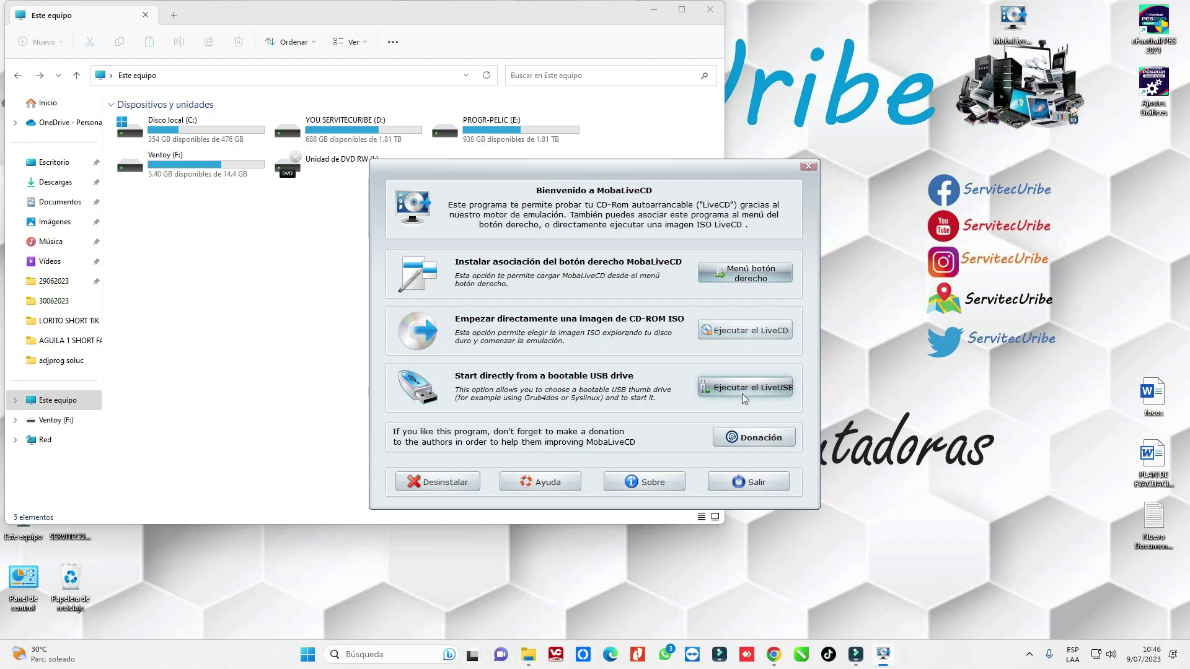
Step: Start a LiveUSB emulation in MobaLiveCD from drive F:, declining to create a hard disk image for the virtual machine
click(774, 389)
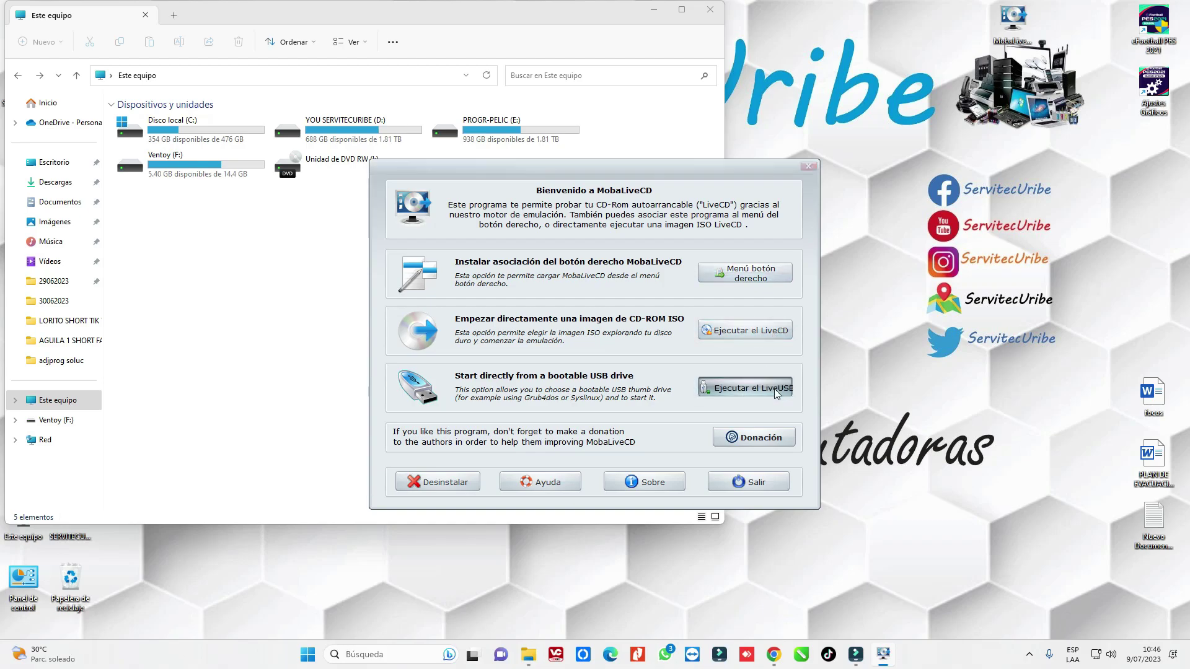
click(651, 335)
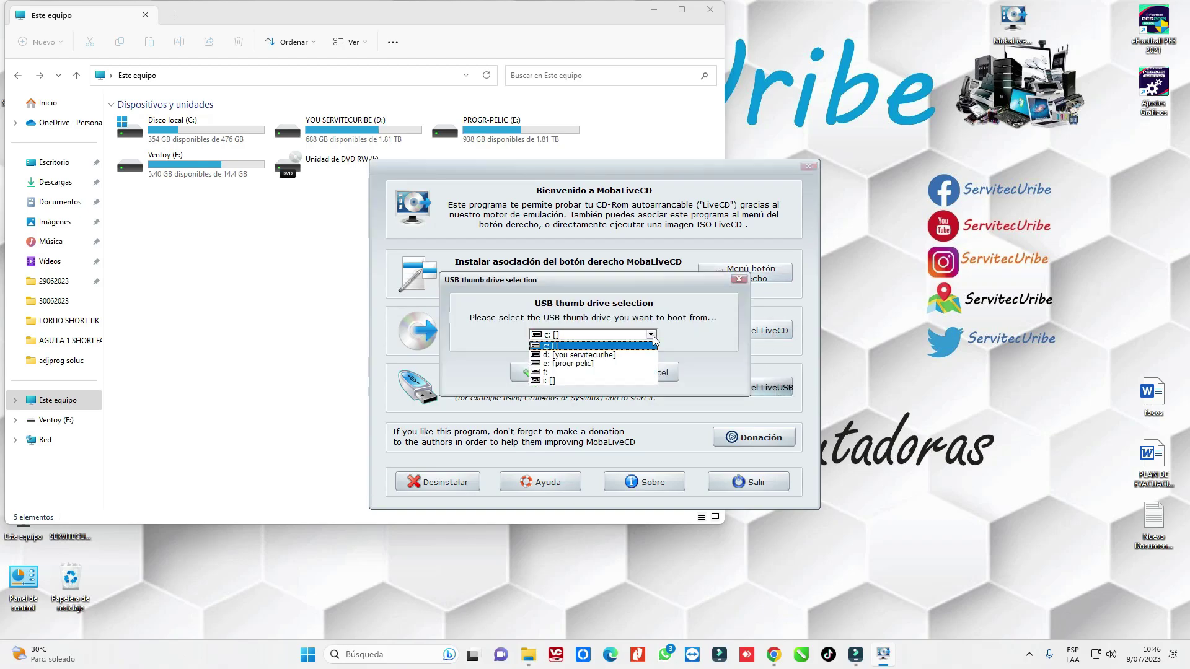
click(588, 372)
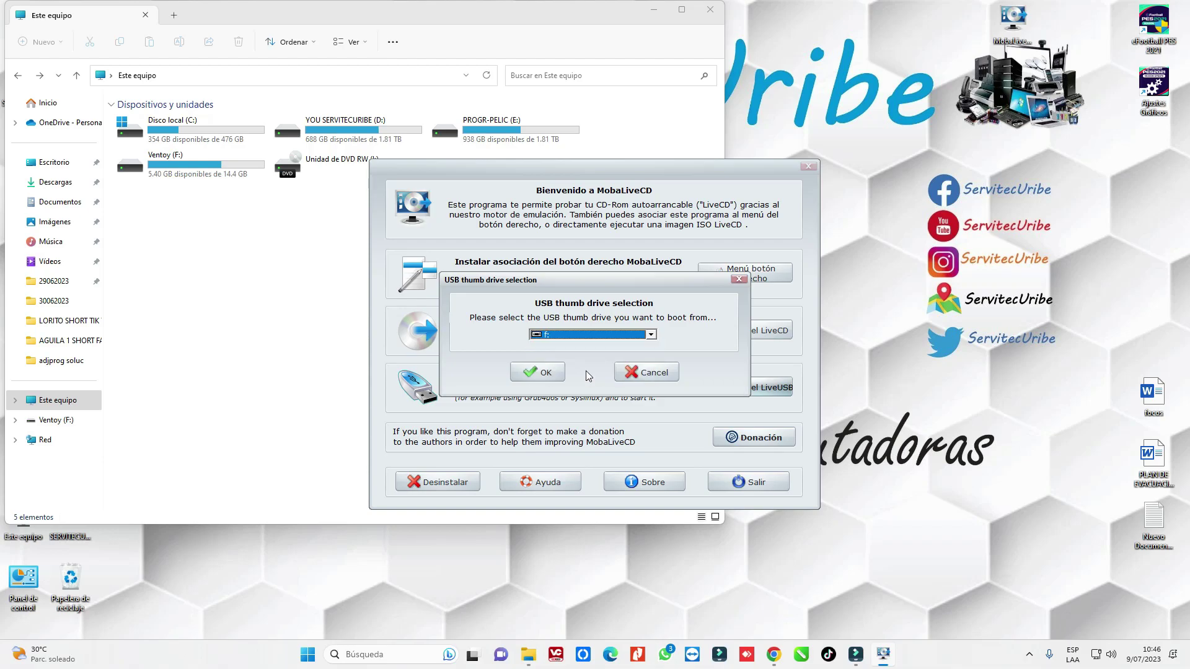
click(549, 374)
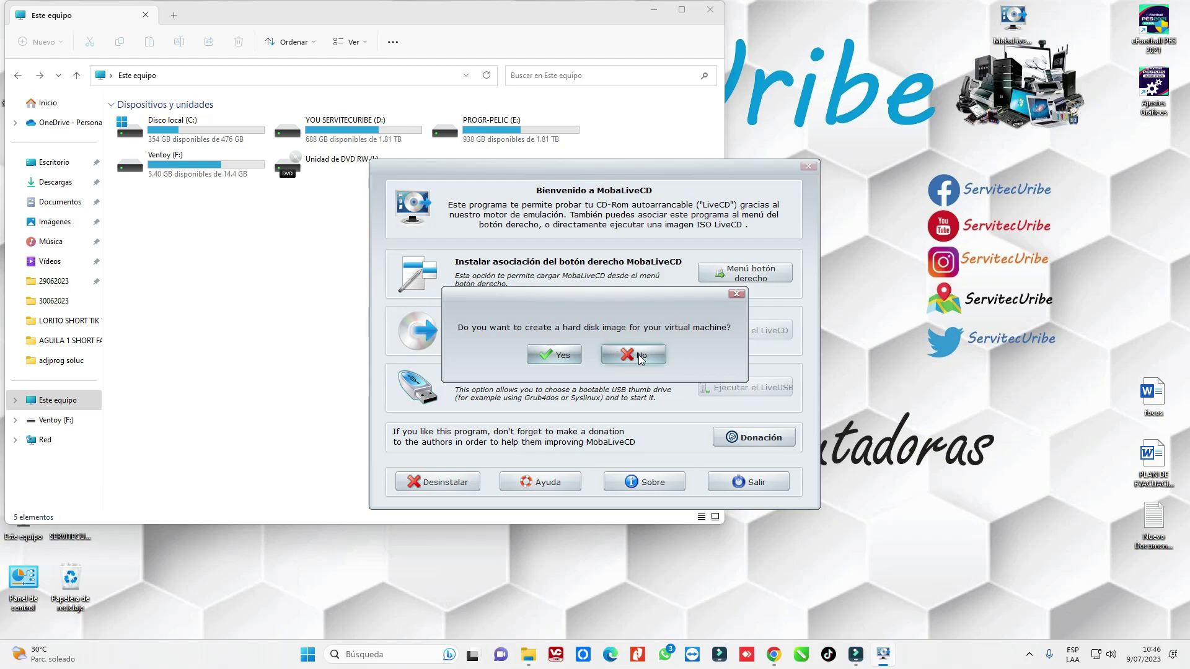
click(654, 363)
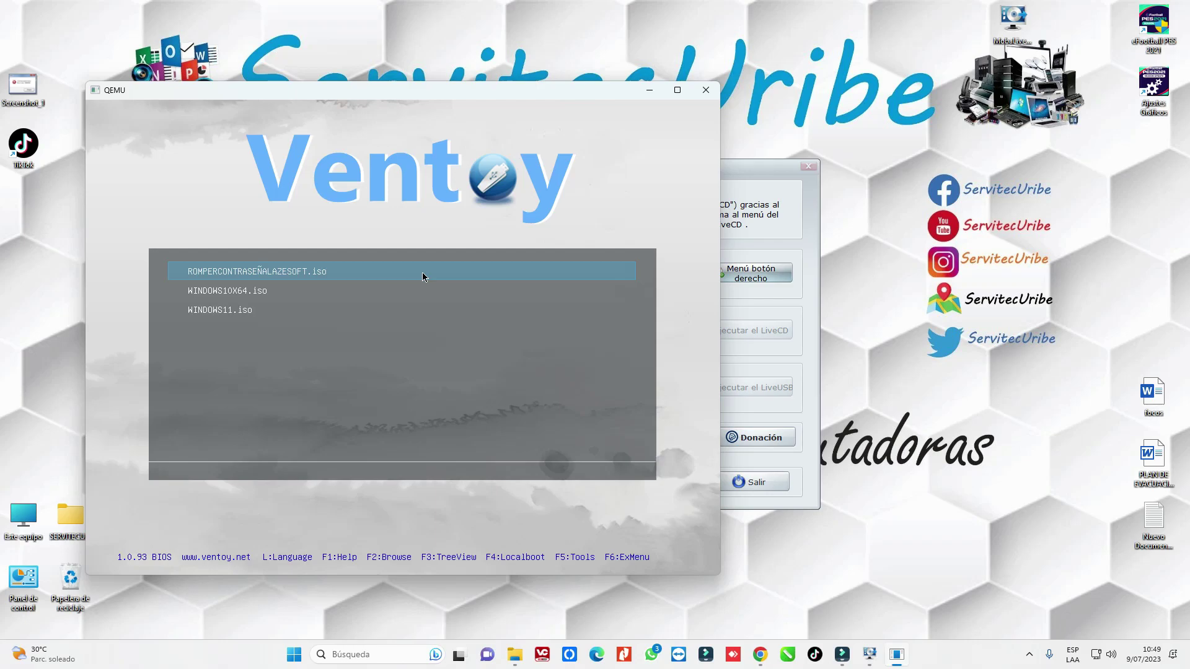
Step: Go through the ISO entries in the Ventoy boot menu and reposition the QEMU window on the desktop
key(Down)
key(Down)
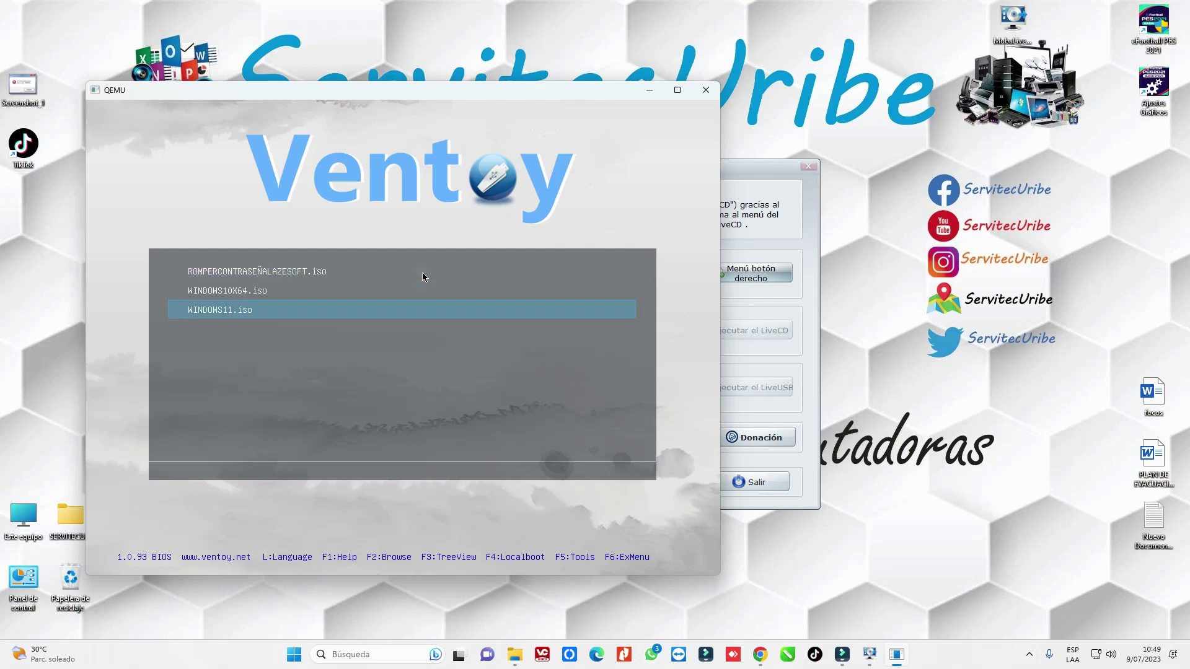
key(Up)
key(Up)
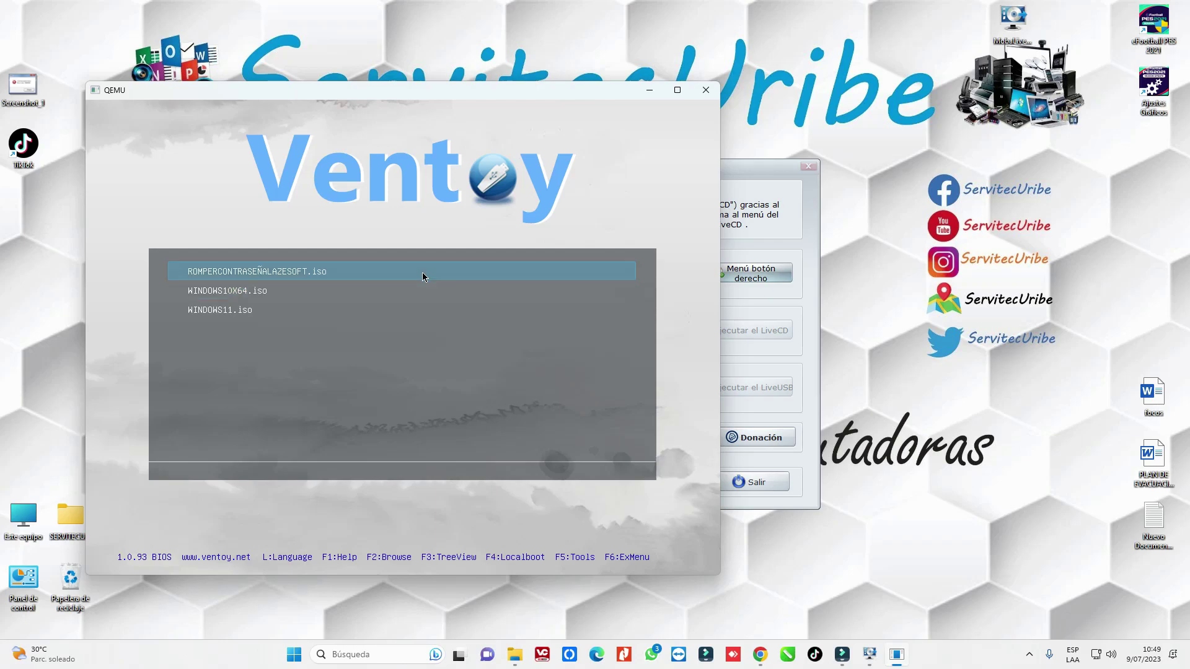
key(Down)
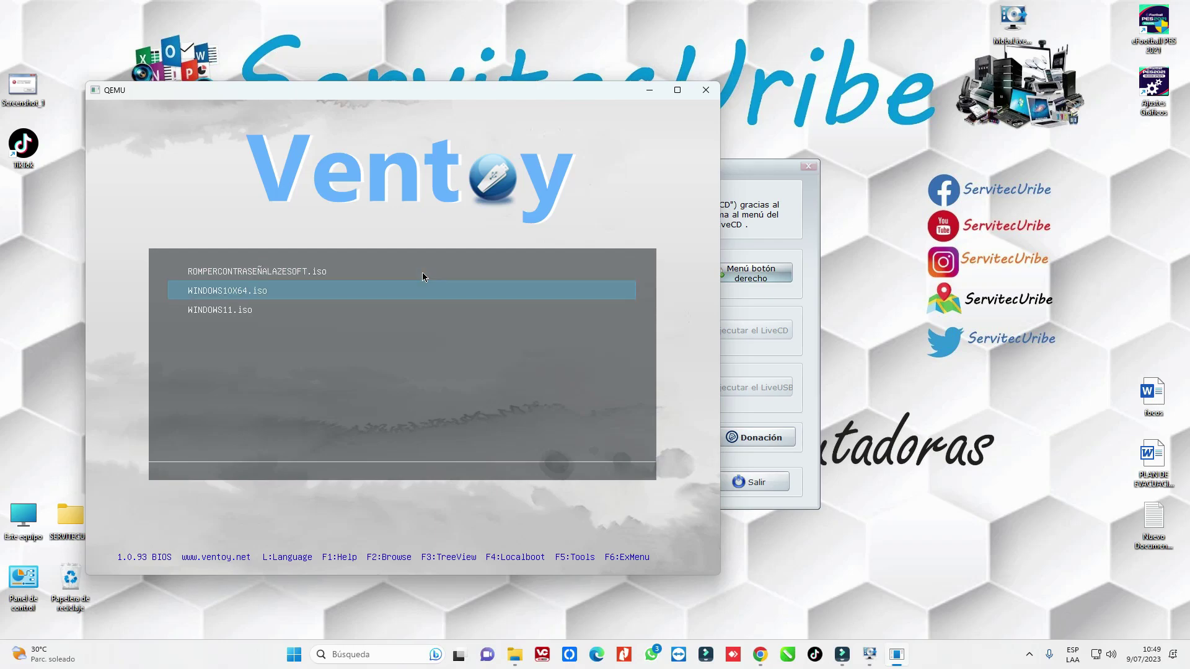
key(Down)
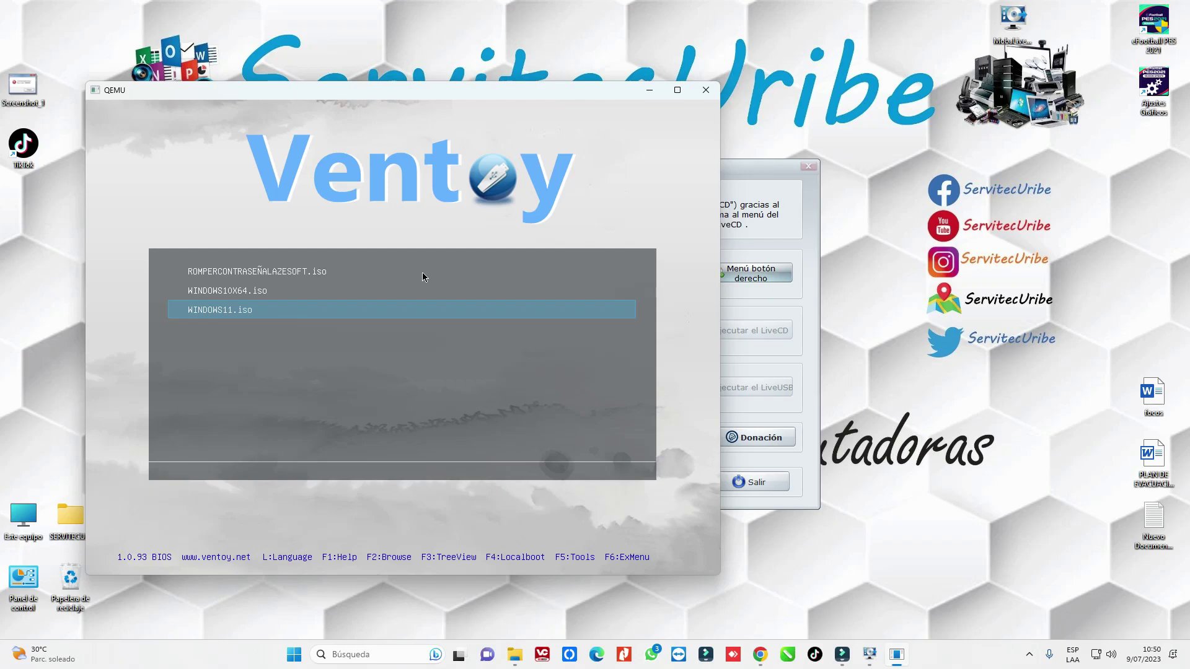
key(Up)
key(Up)
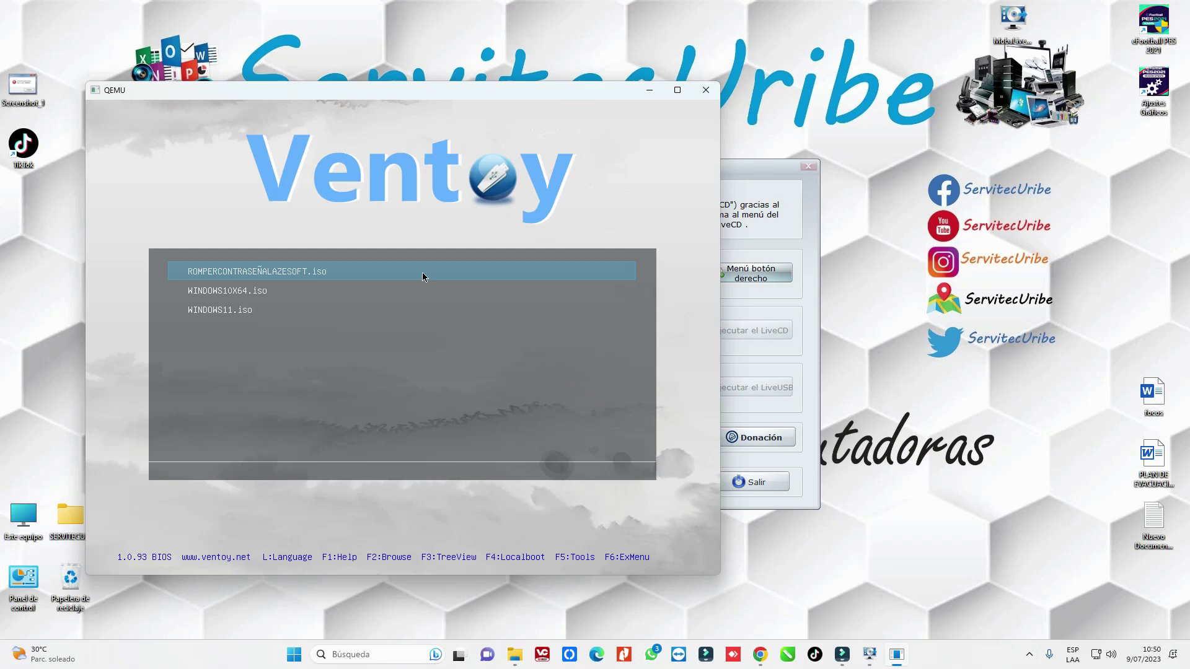
drag(345, 88, 514, 41)
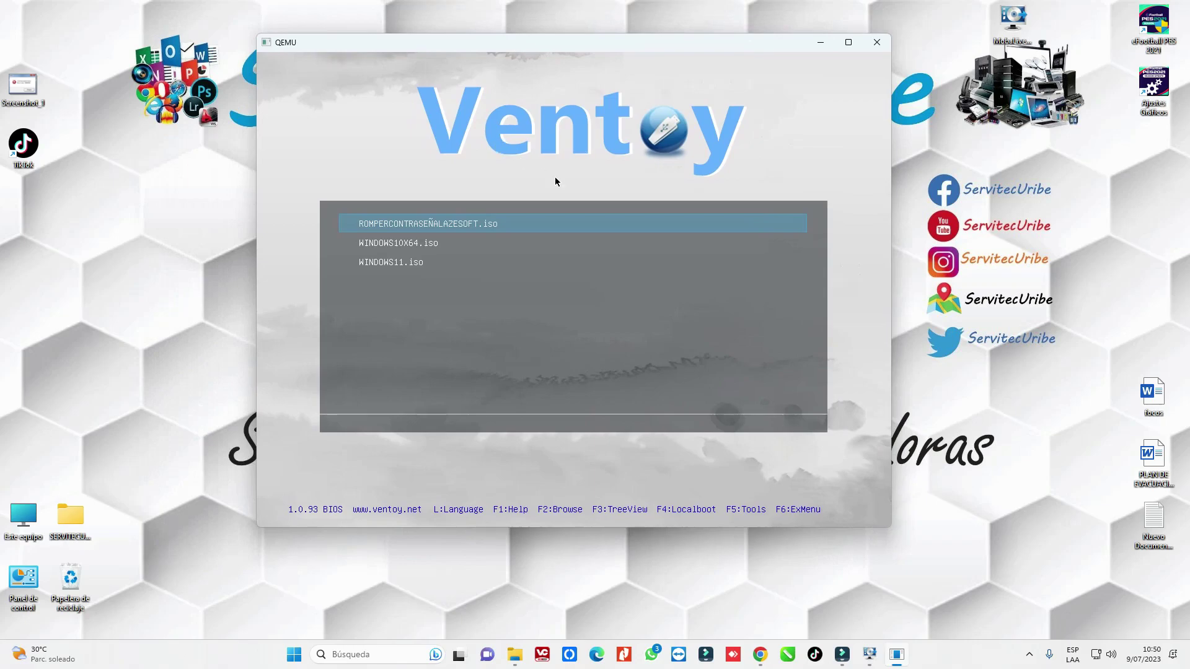